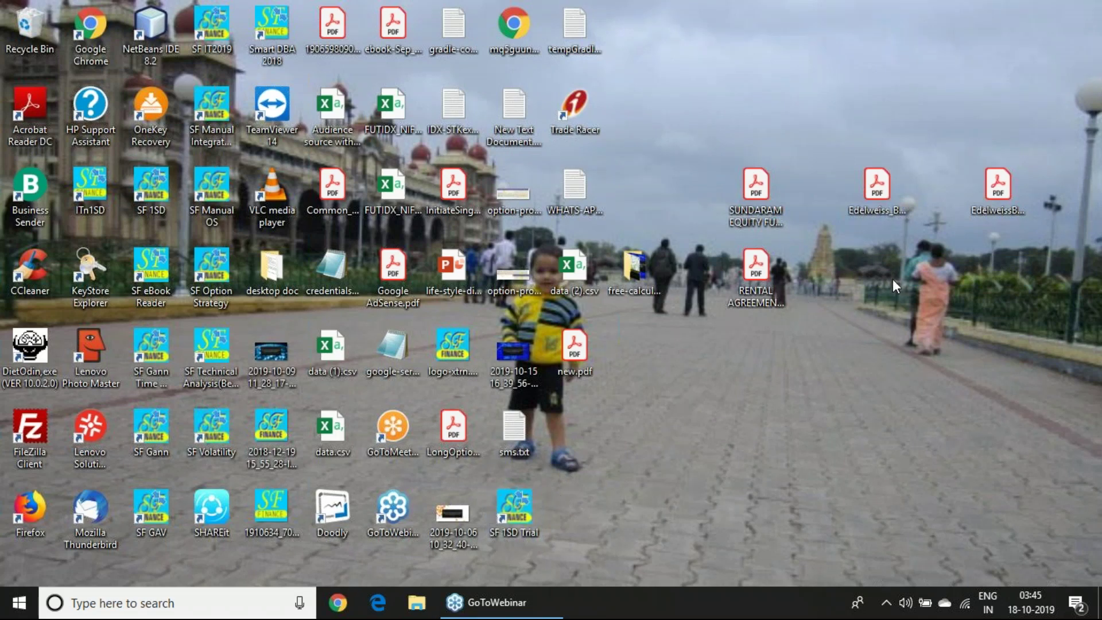
# Circle the SF 1SD Trial desktop shortcut used to launch the program.
pyautogui.moveTo(565, 527)
pyautogui.mouseDown()
pyautogui.moveTo(474, 511)
pyautogui.moveTo(584, 527)
pyautogui.mouseUp()
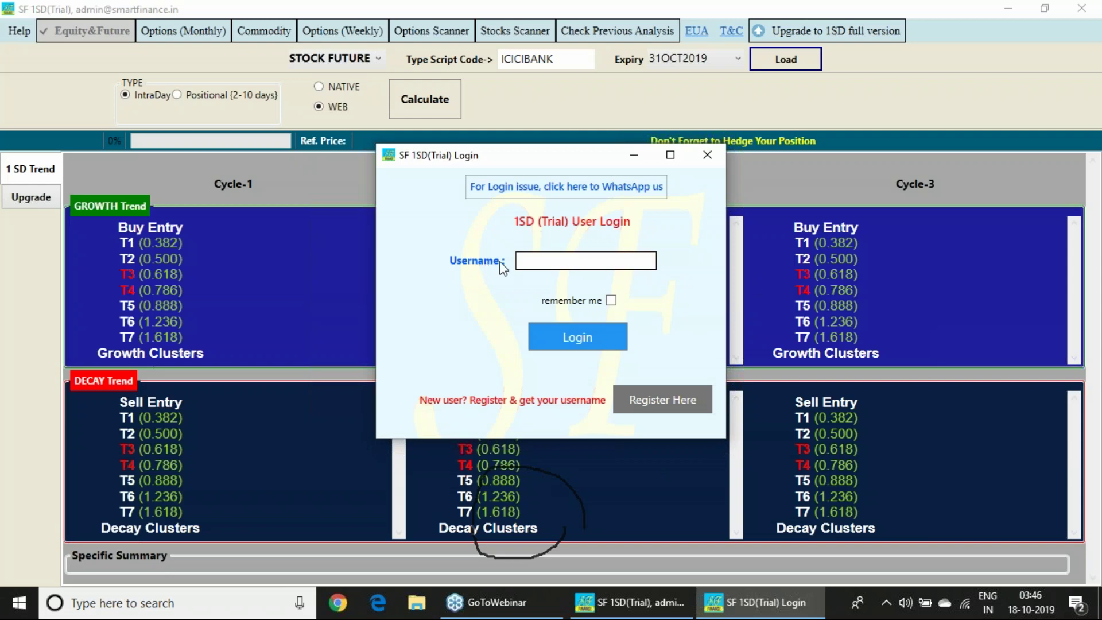
pyautogui.click(534, 262)
pyautogui.click(637, 409)
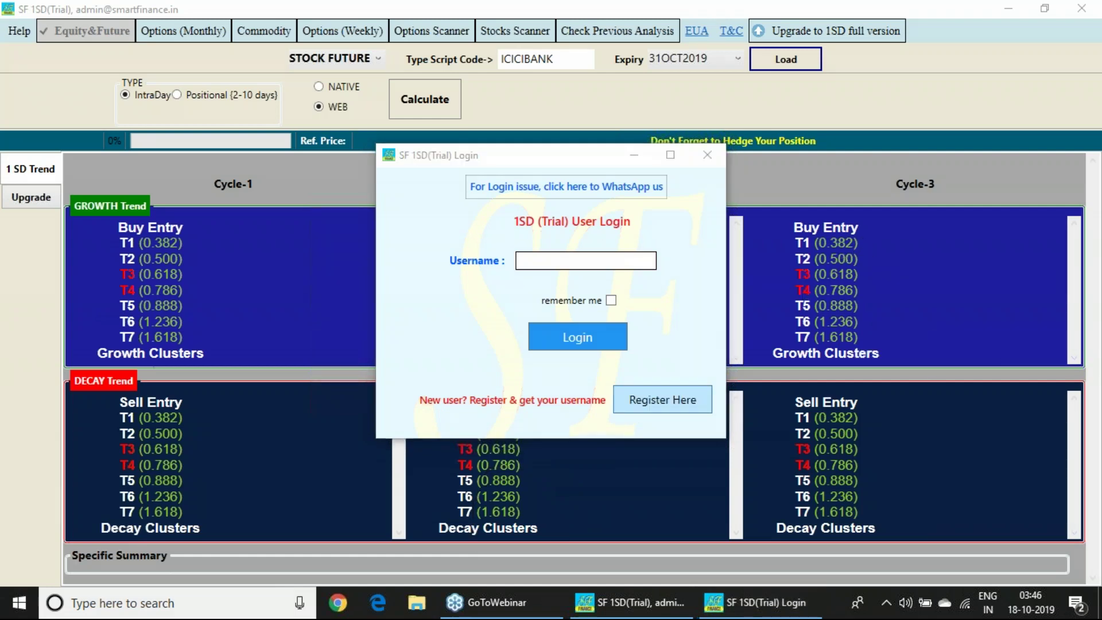
pyautogui.click(684, 410)
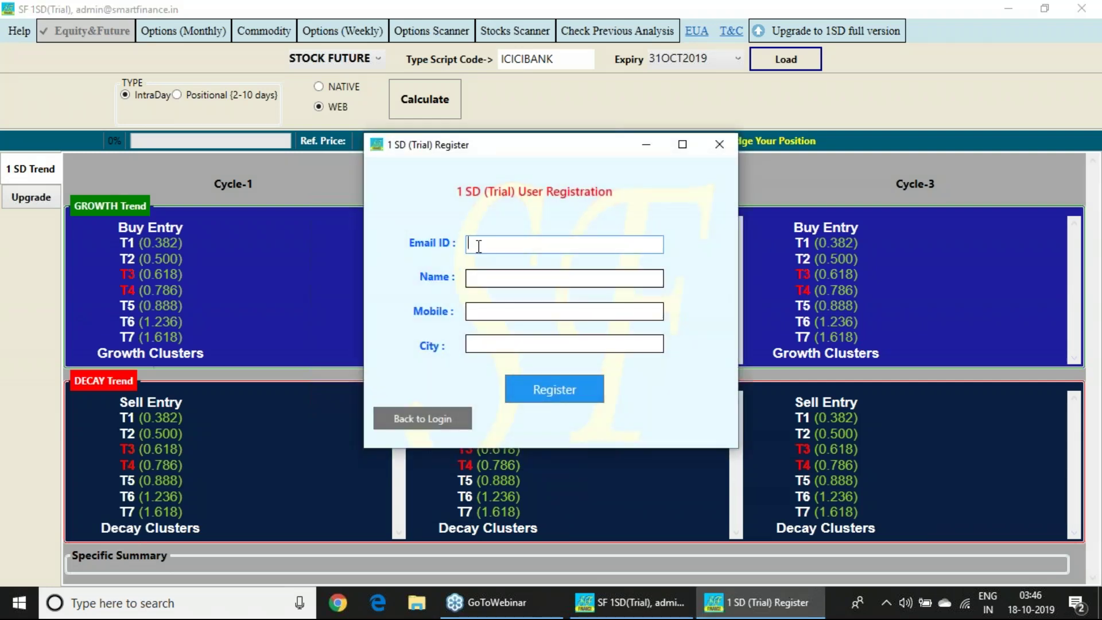
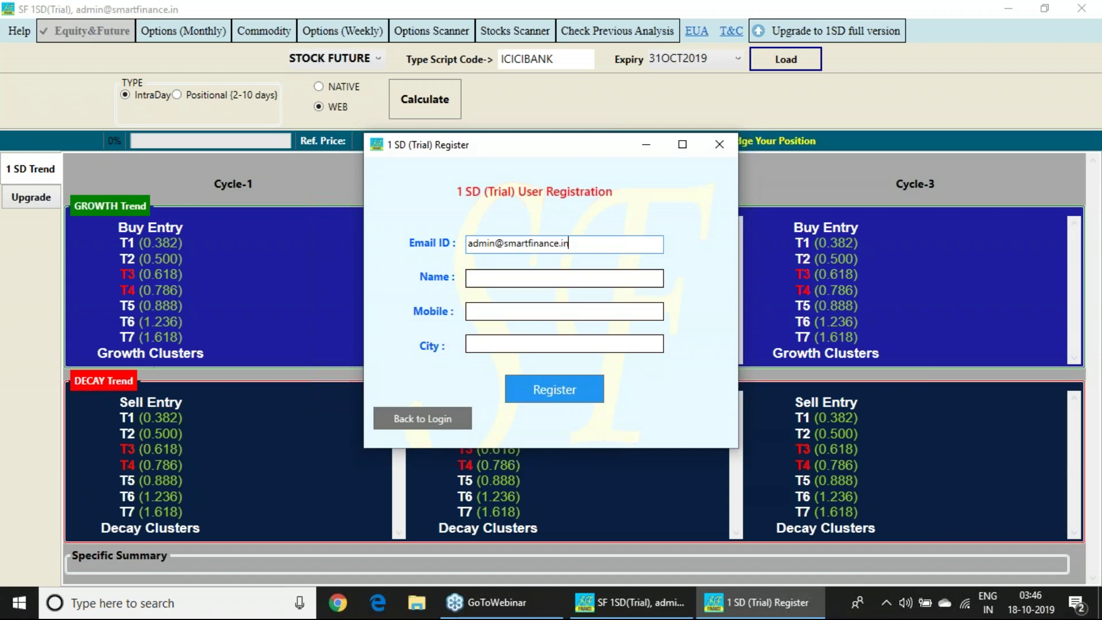
pyautogui.click(475, 282)
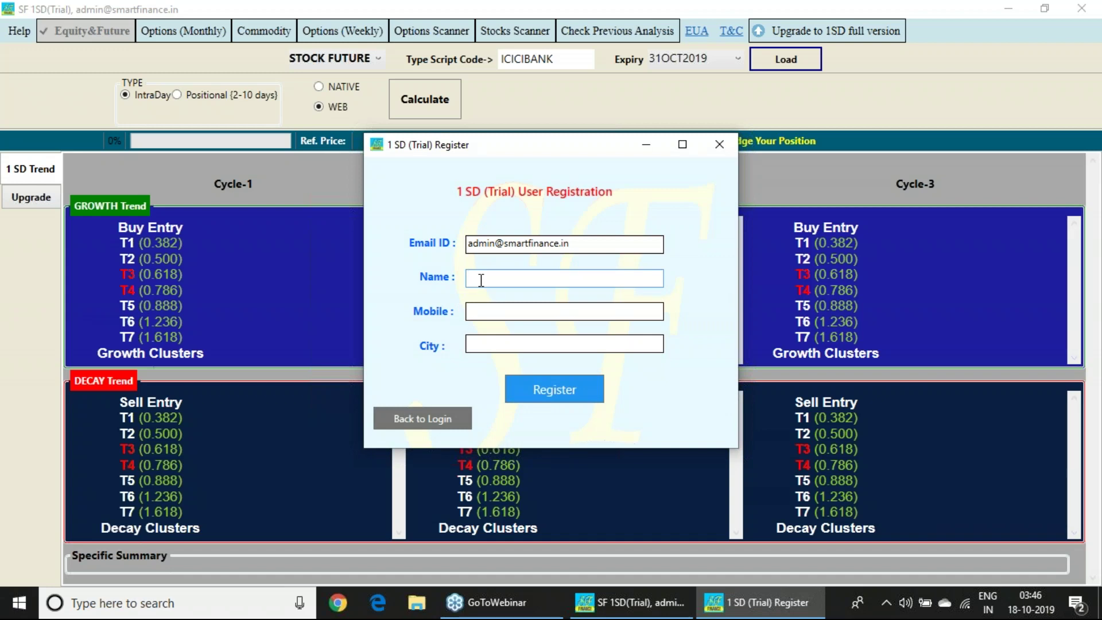
pyautogui.write('Ranjan')
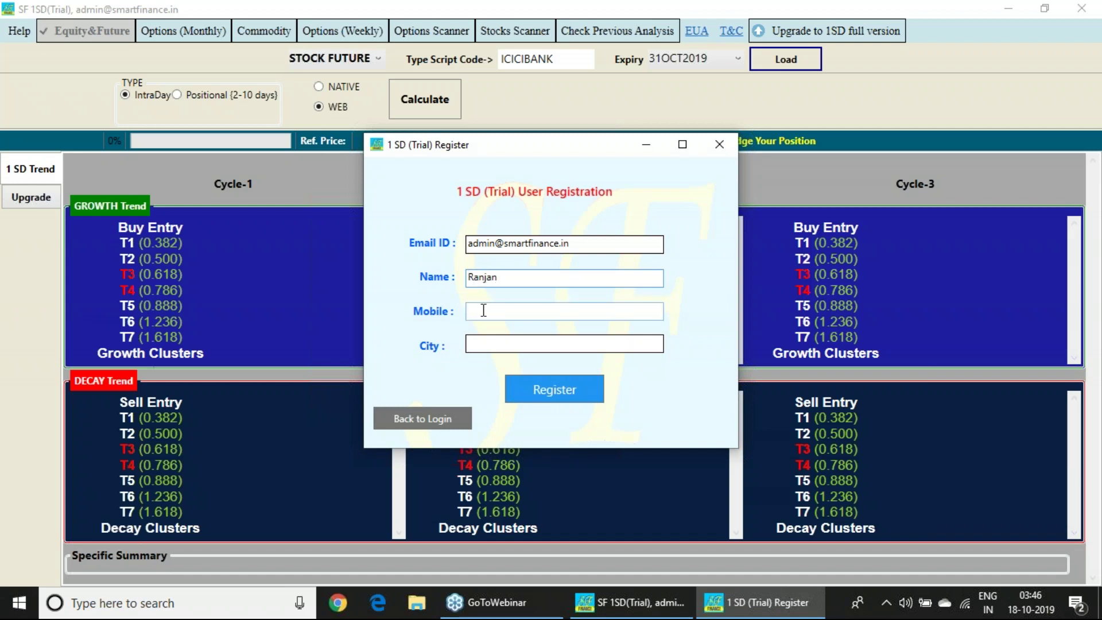
pyautogui.click(484, 308)
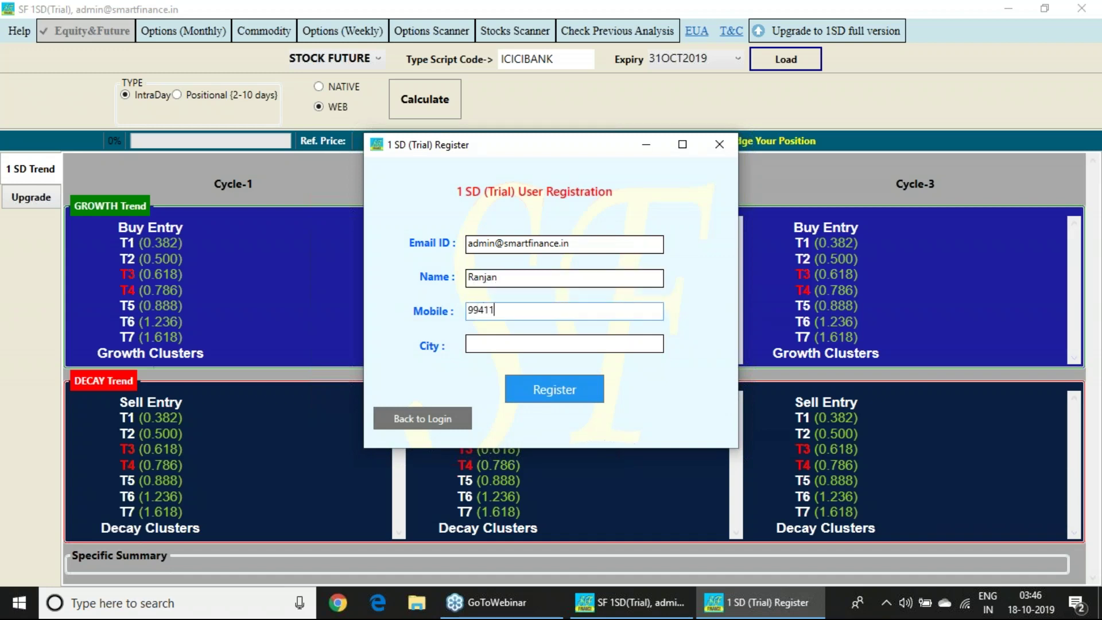
pyautogui.click(492, 345)
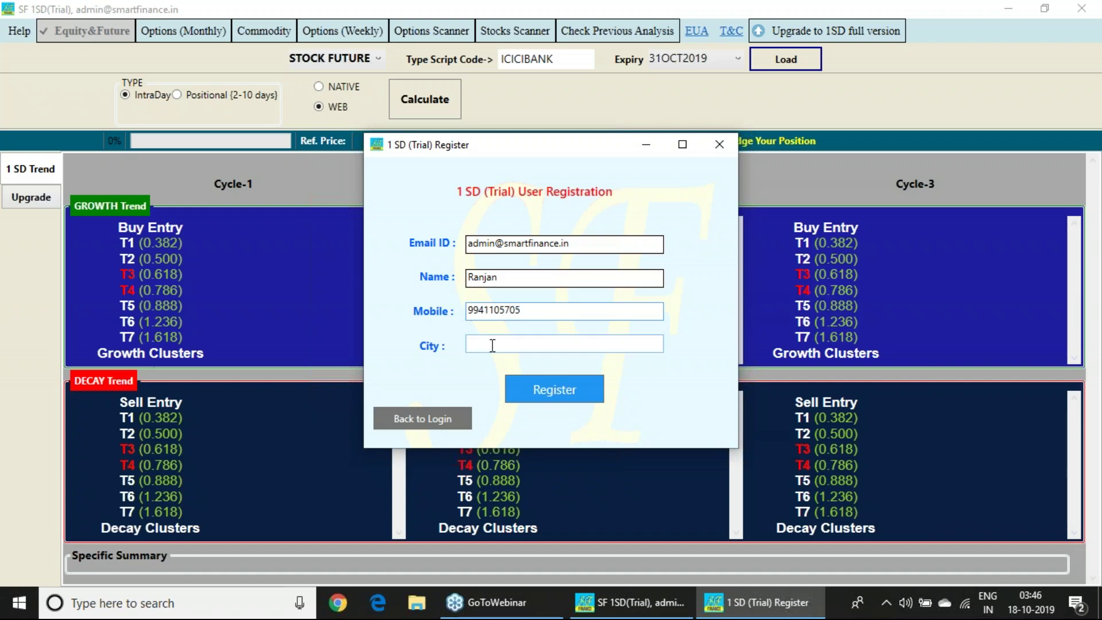
pyautogui.write('Che')
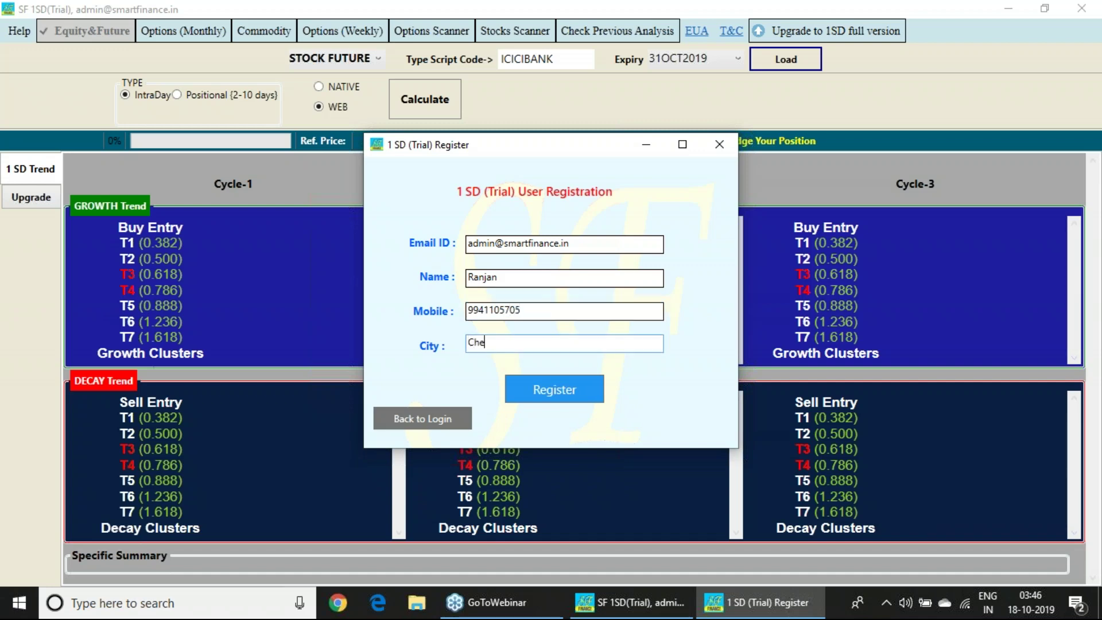
pyautogui.write('nnai')
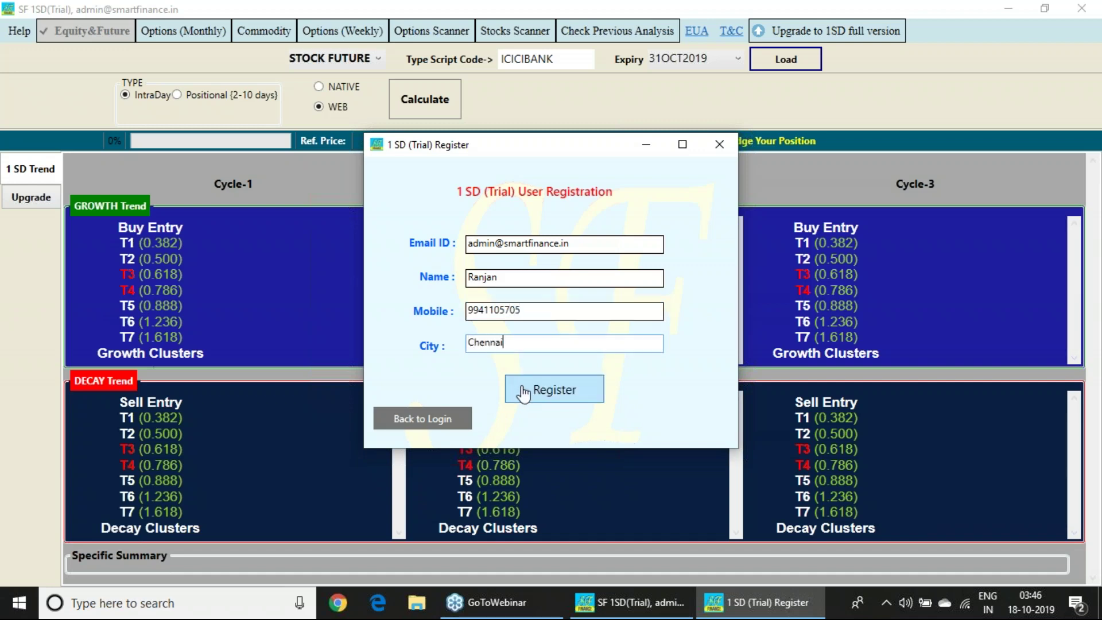
pyautogui.click(524, 393)
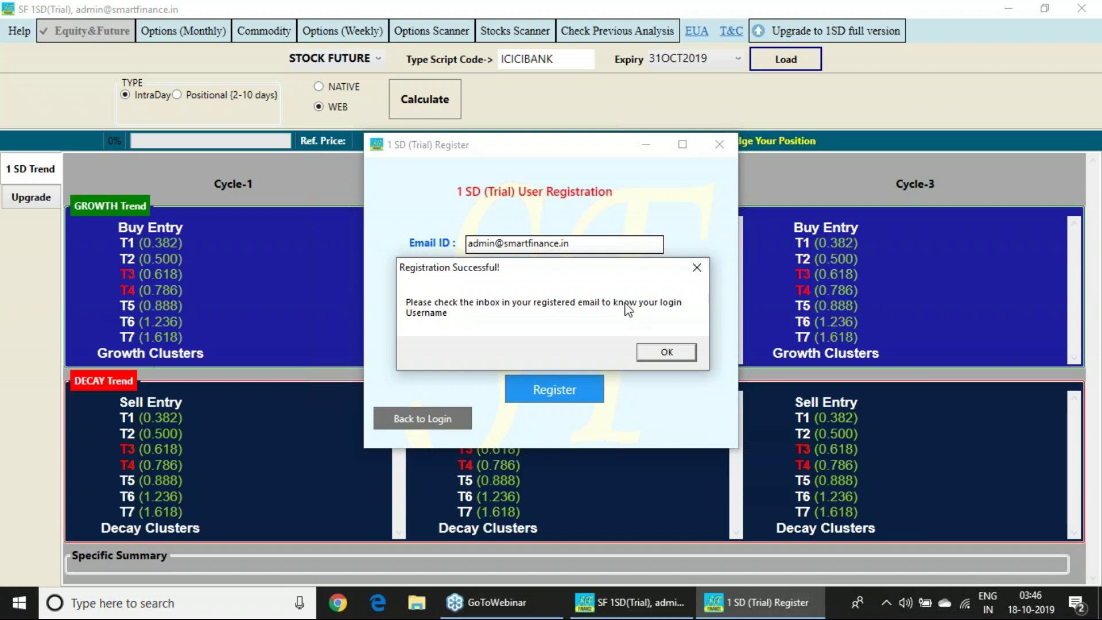
pyautogui.click(667, 352)
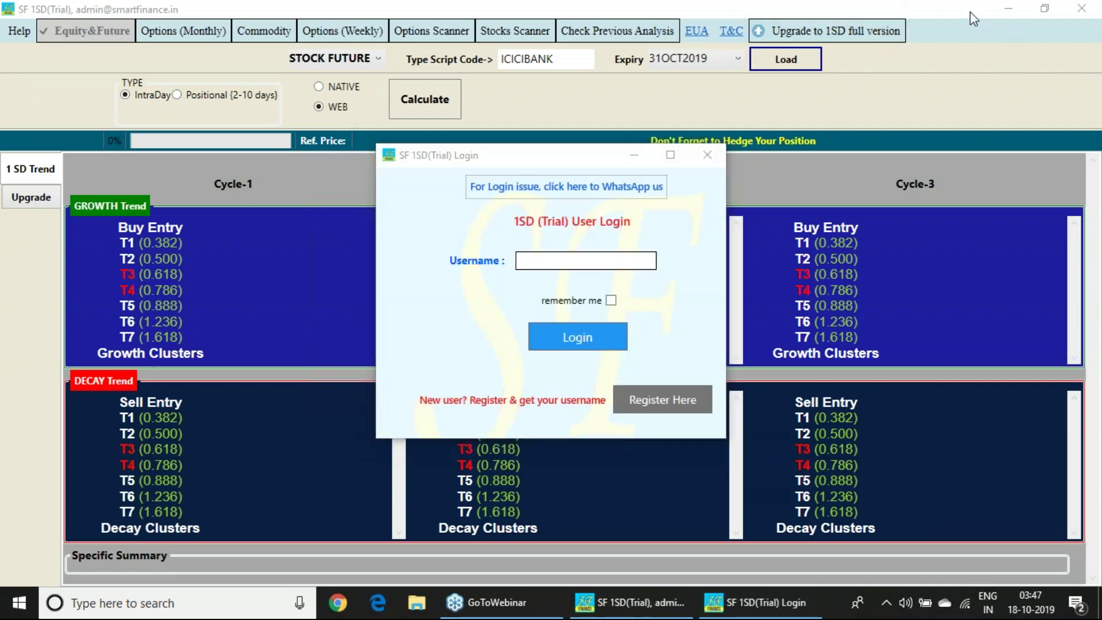
# Minimize both SF 1SD windows and launch Mozilla Thunderbird from the desktop.
pyautogui.click(1010, 7)
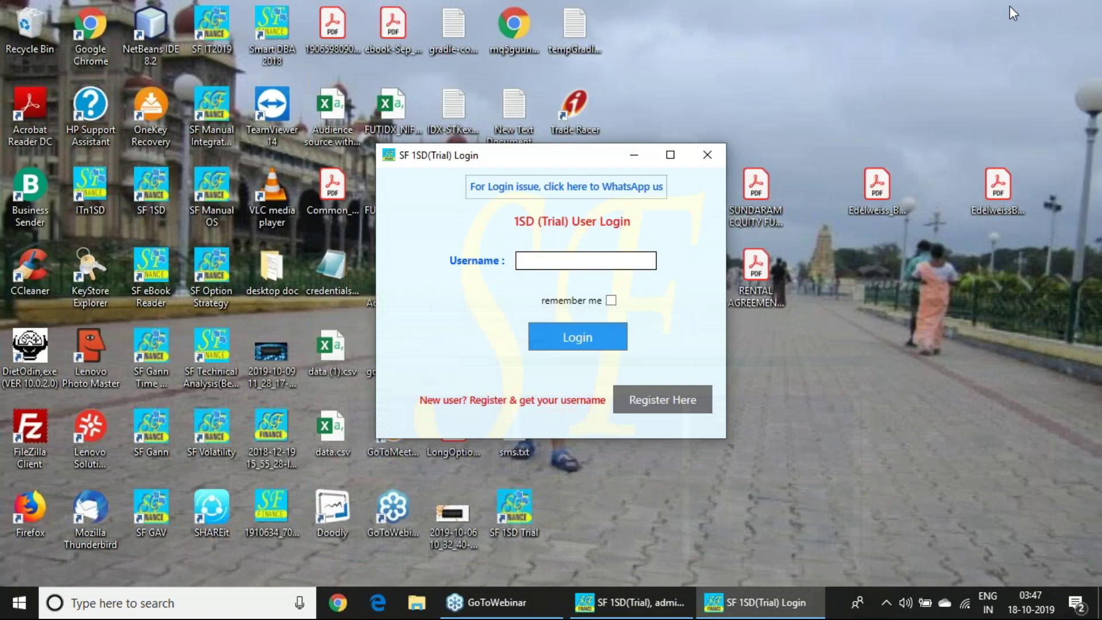
pyautogui.click(634, 155)
pyautogui.click(91, 518)
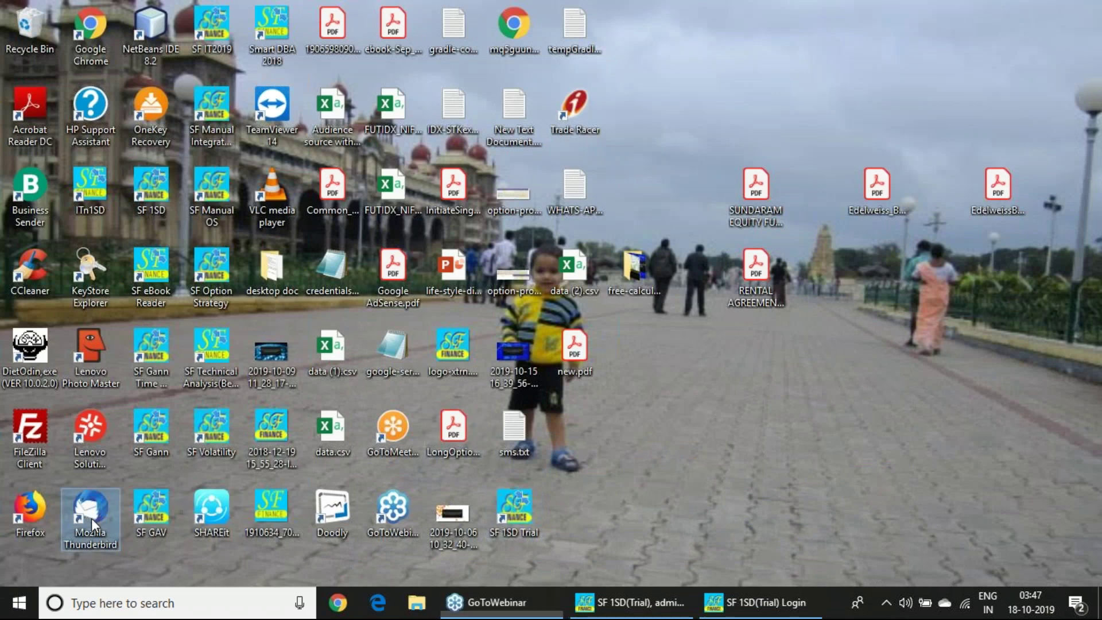
pyautogui.click(1092, 52)
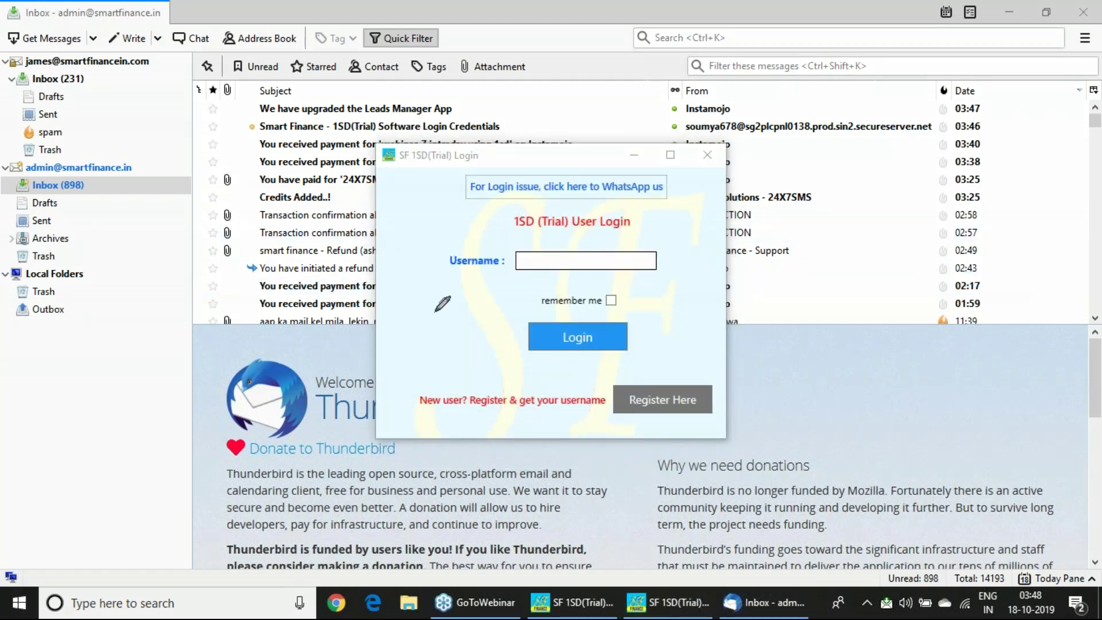
# Annotate the credentials e-mail's sender and its Login Credentials subject line.
pyautogui.moveTo(424, 309)
pyautogui.mouseDown()
pyautogui.moveTo(465, 324)
pyautogui.moveTo(487, 297)
pyautogui.moveTo(504, 305)
pyautogui.mouseUp()
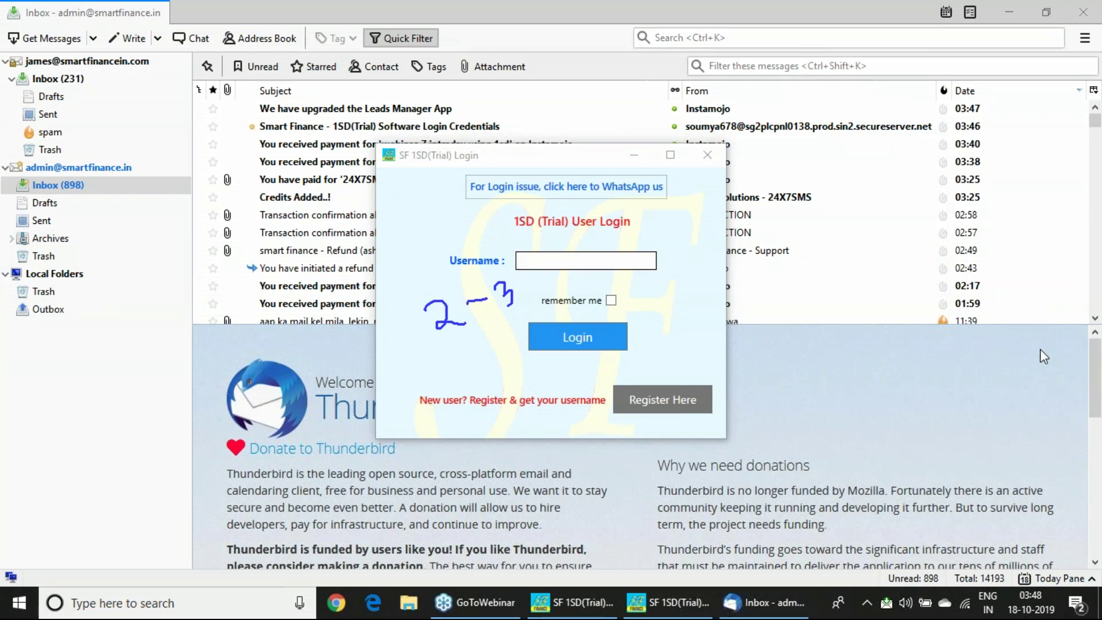
pyautogui.press('e')
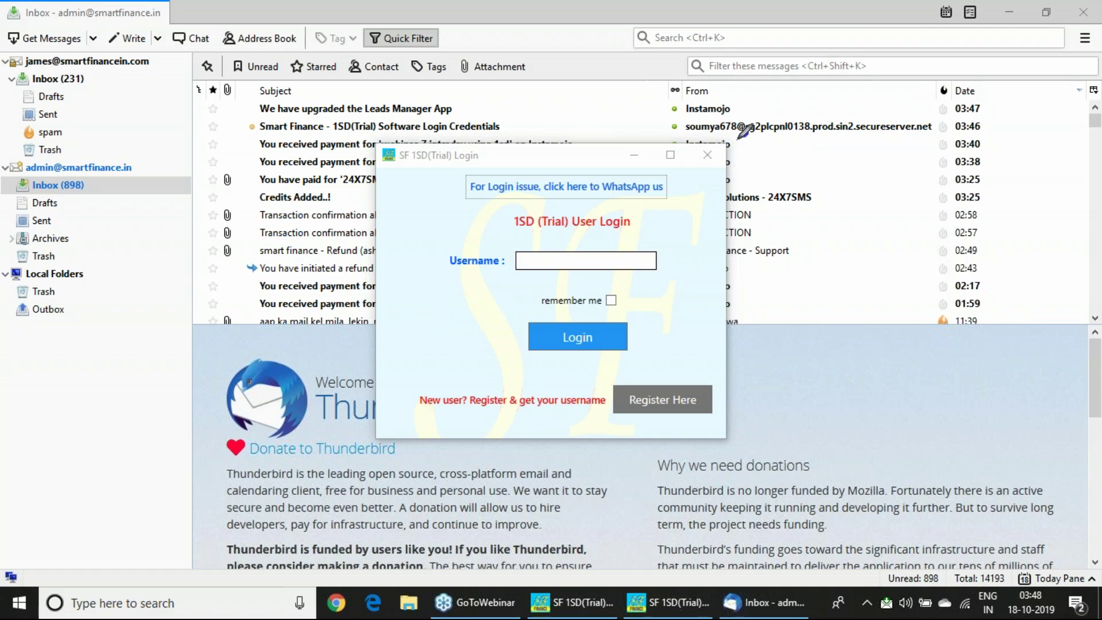
pyautogui.moveTo(739, 137)
pyautogui.mouseDown()
pyautogui.moveTo(768, 121)
pyautogui.moveTo(759, 132)
pyautogui.mouseUp()
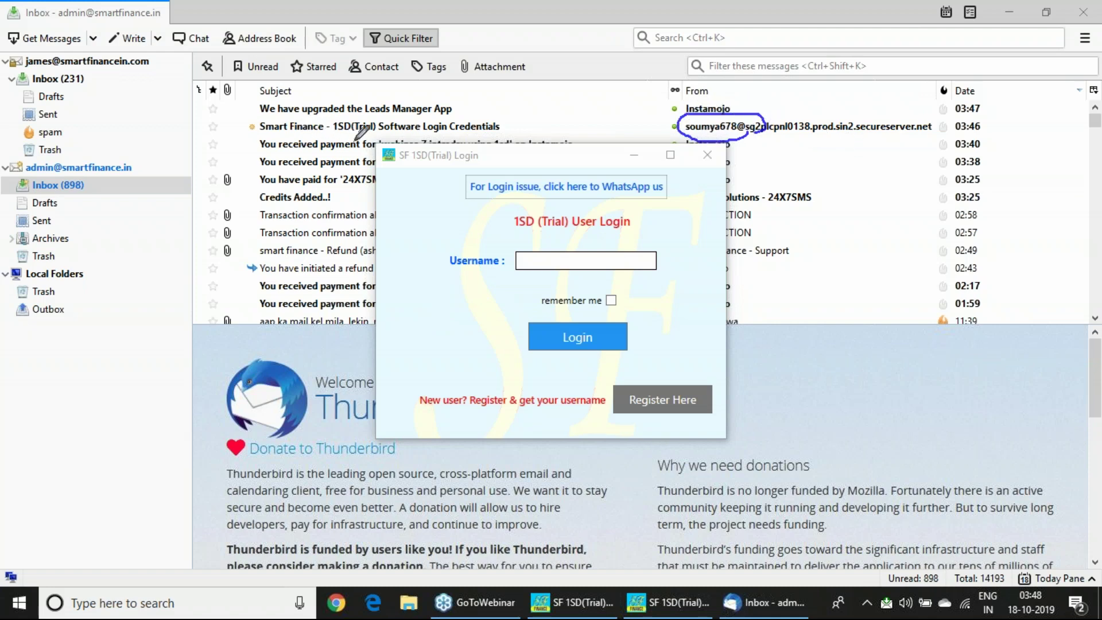
pyautogui.moveTo(334, 137); pyautogui.dragTo(483, 136)
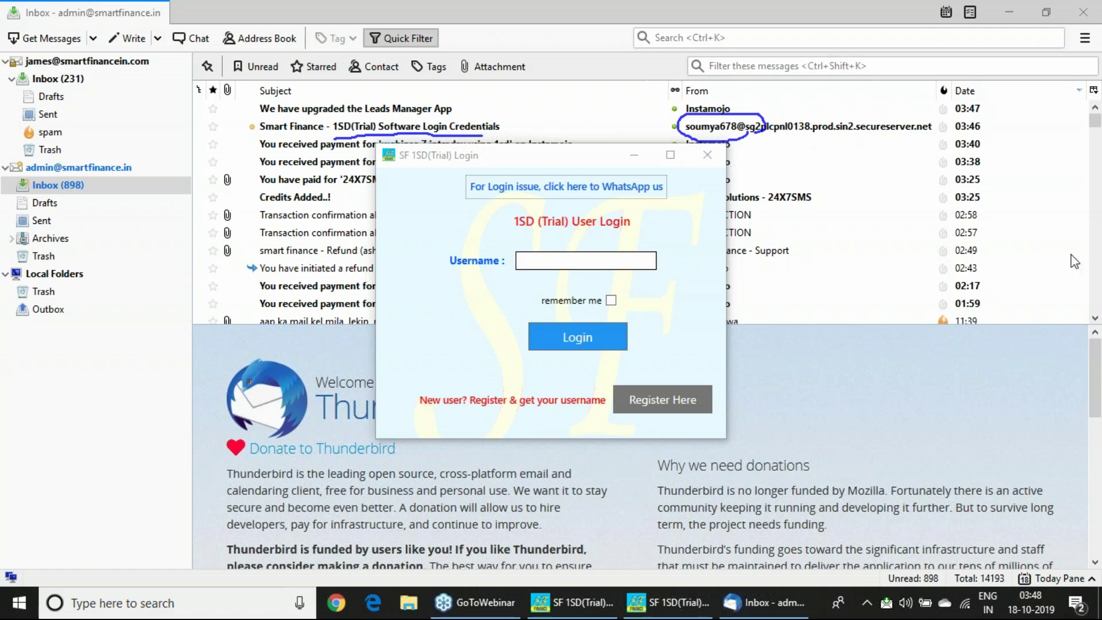
# Open the Login Credentials e-mail, select the trial username, and return to the SF 1SD login.
pyautogui.click(317, 131)
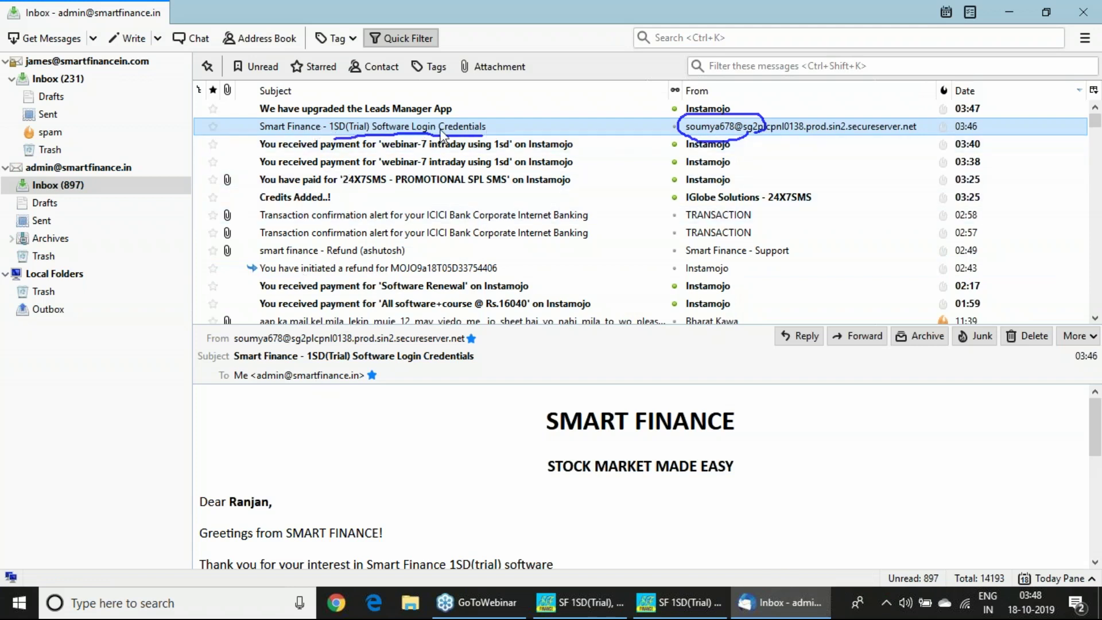
pyautogui.scroll(-3, 287, 482)
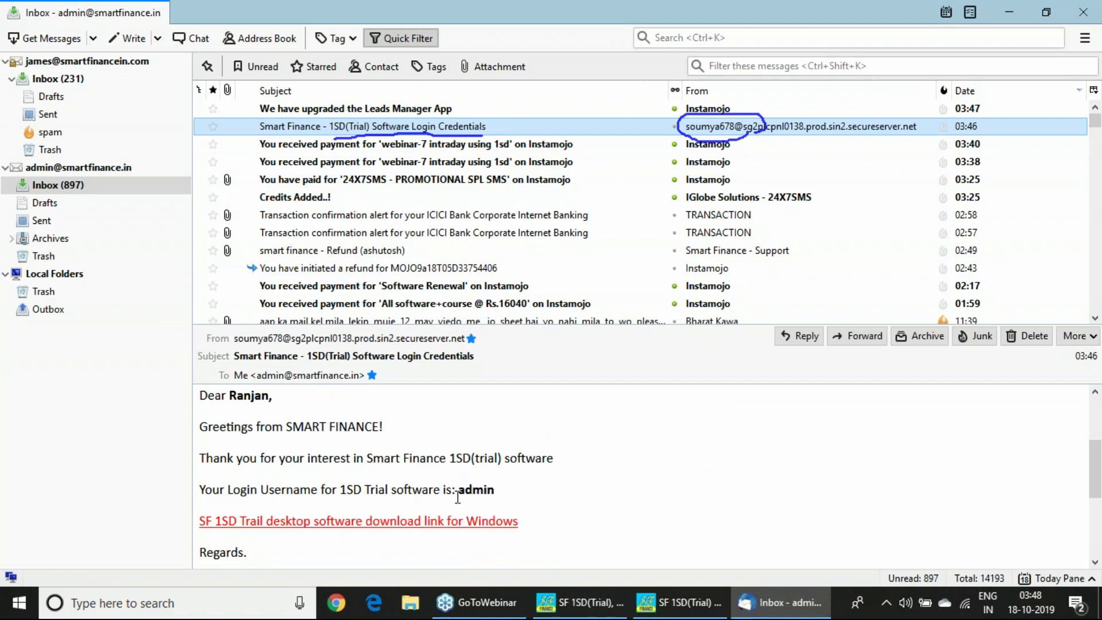
pyautogui.moveTo(458, 492); pyautogui.dragTo(502, 497)
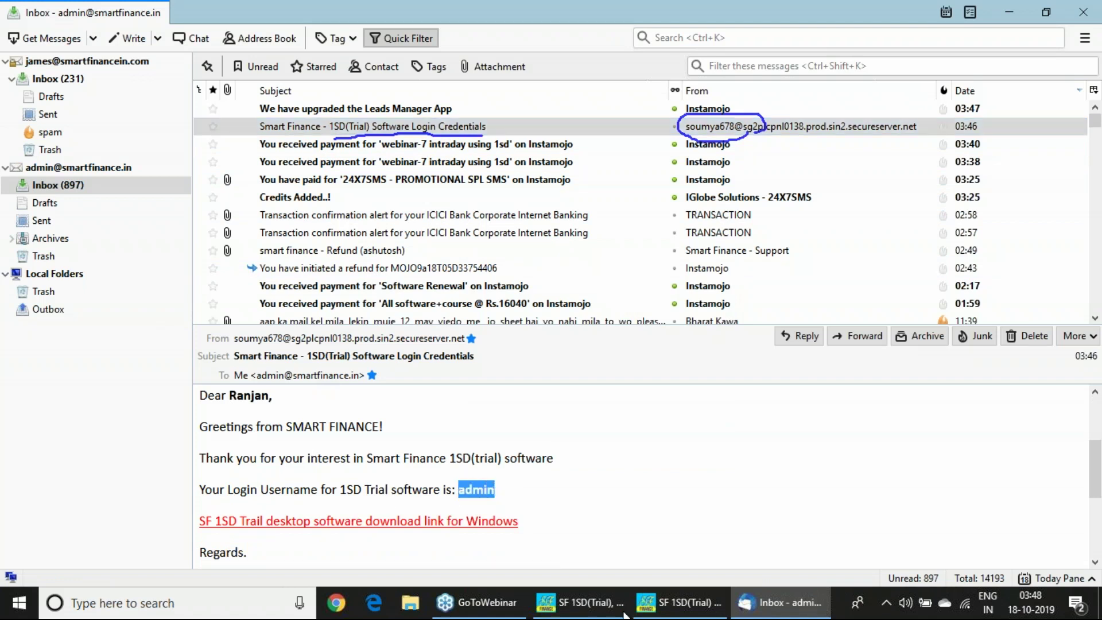
pyautogui.click(678, 602)
# Enter username 'admin', minimize Thunderbird, and tick the remember me checkbox.
pyautogui.click(548, 261)
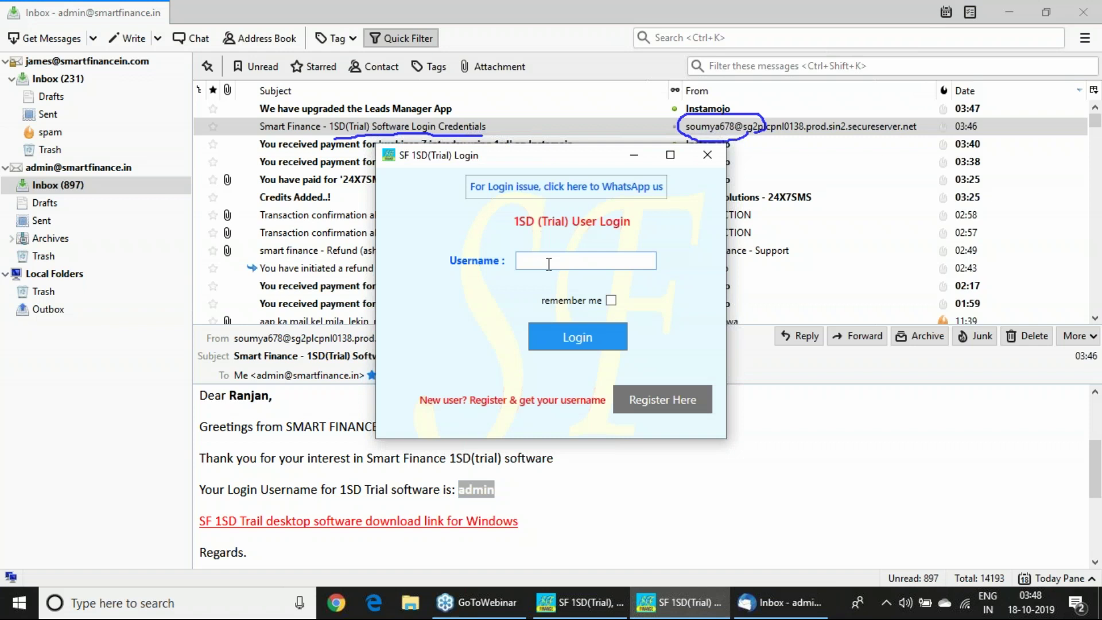
pyautogui.write('ad')
pyautogui.write('min')
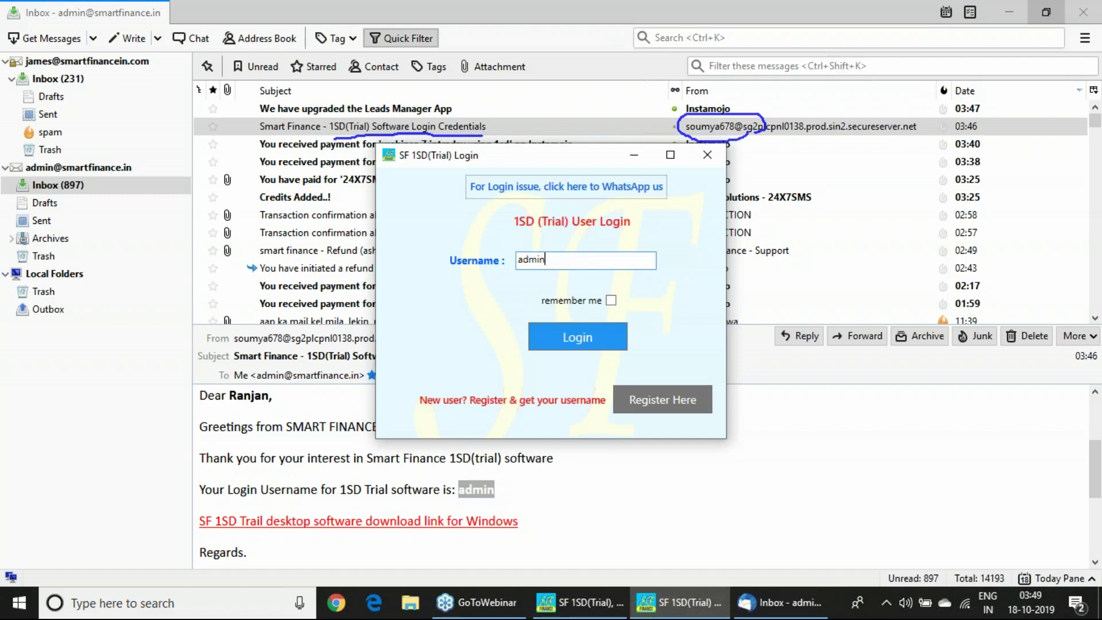
pyautogui.click(1009, 12)
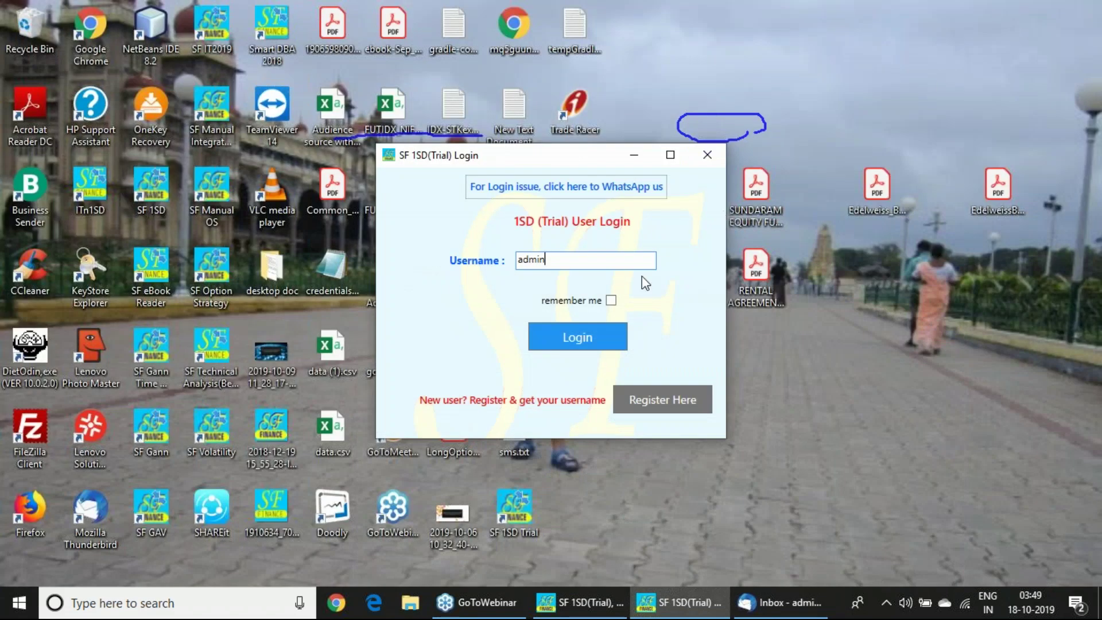
pyautogui.click(611, 300)
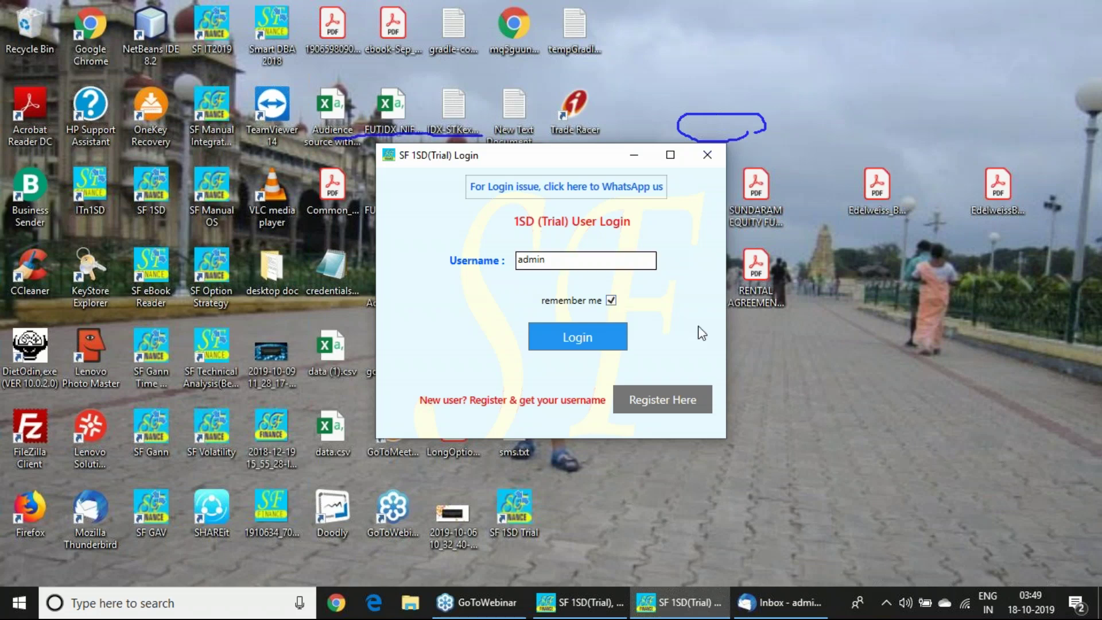
pyautogui.click(653, 260)
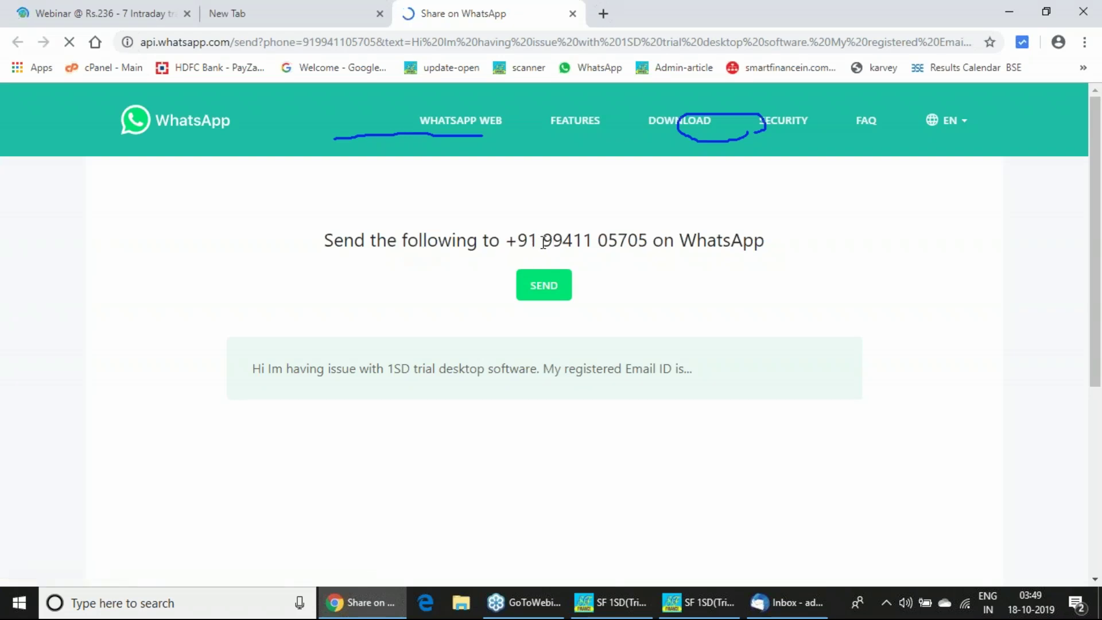
# Highlight the support phone number and the prefilled 1SD trial support message in WhatsApp.
pyautogui.moveTo(541, 241); pyautogui.dragTo(649, 240)
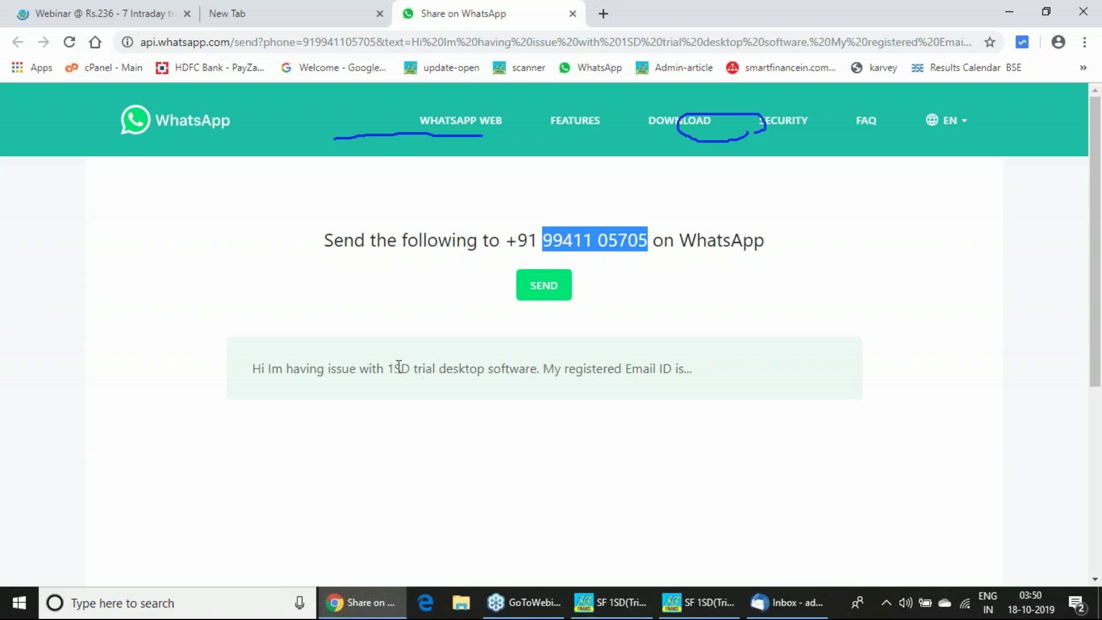
pyautogui.moveTo(396, 367); pyautogui.dragTo(556, 363)
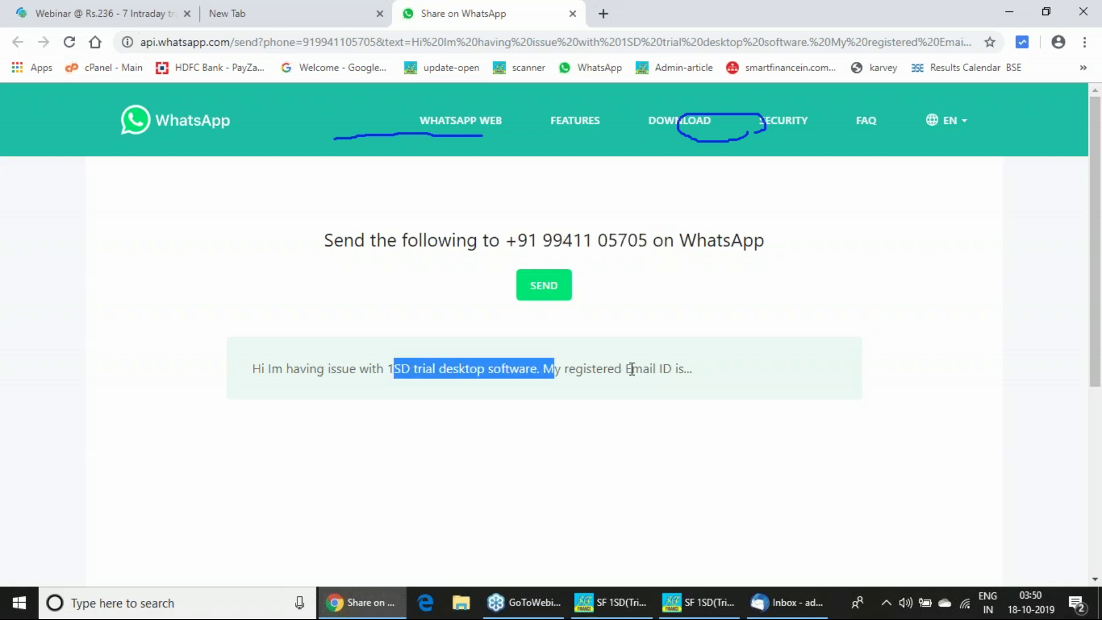
pyautogui.moveTo(631, 368); pyautogui.dragTo(699, 379)
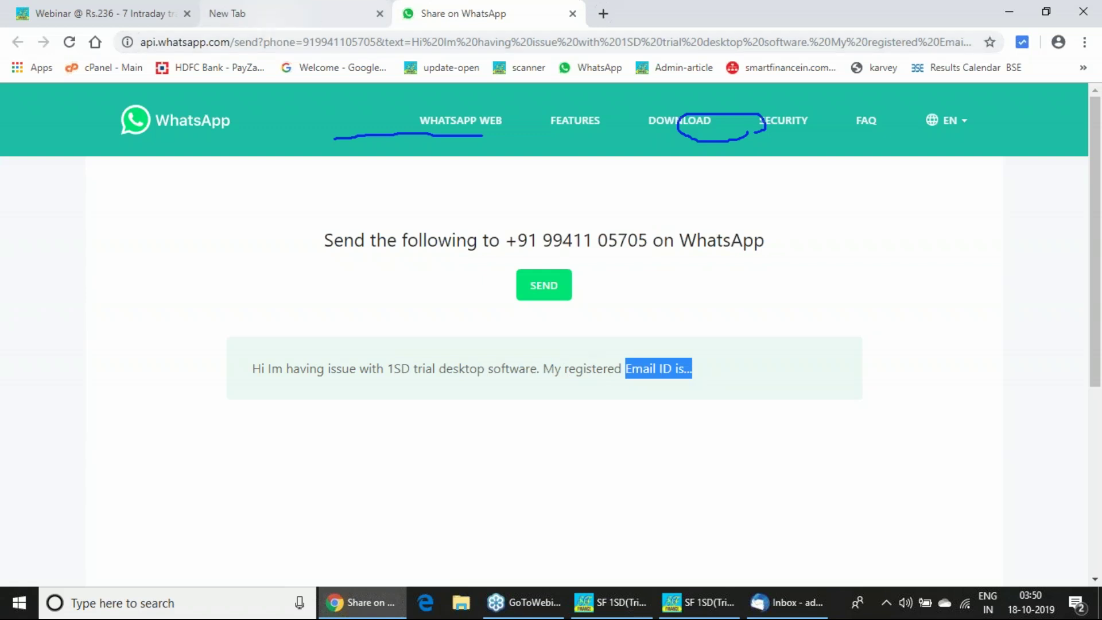
# Log in as the trial user, acknowledge the success message, and close the Disclaimer.
pyautogui.click(705, 609)
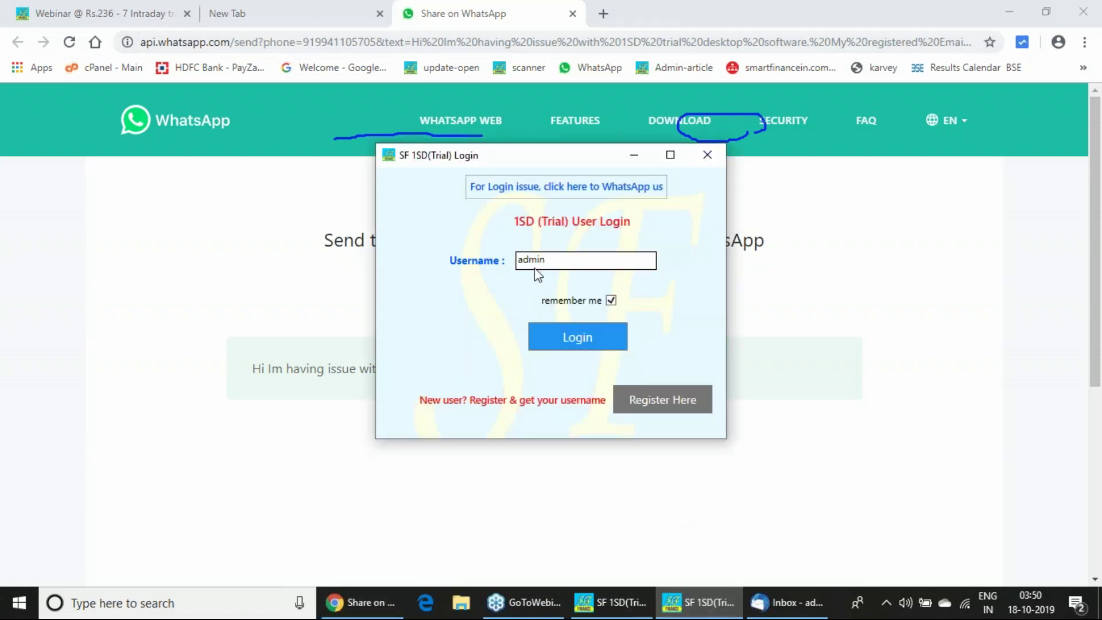
pyautogui.click(590, 344)
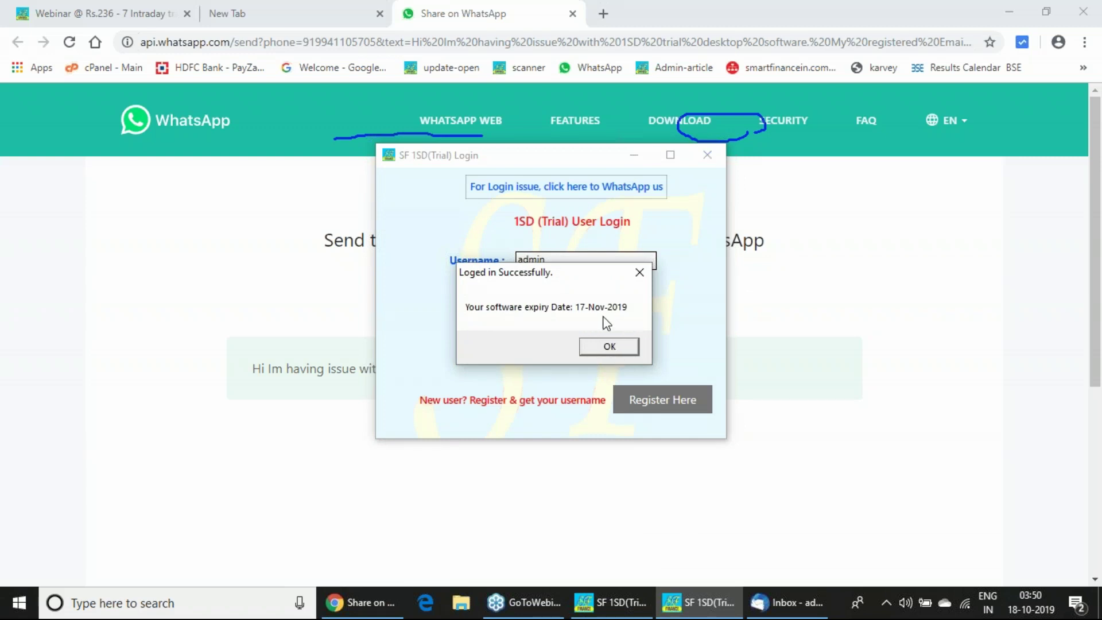
pyautogui.click(621, 351)
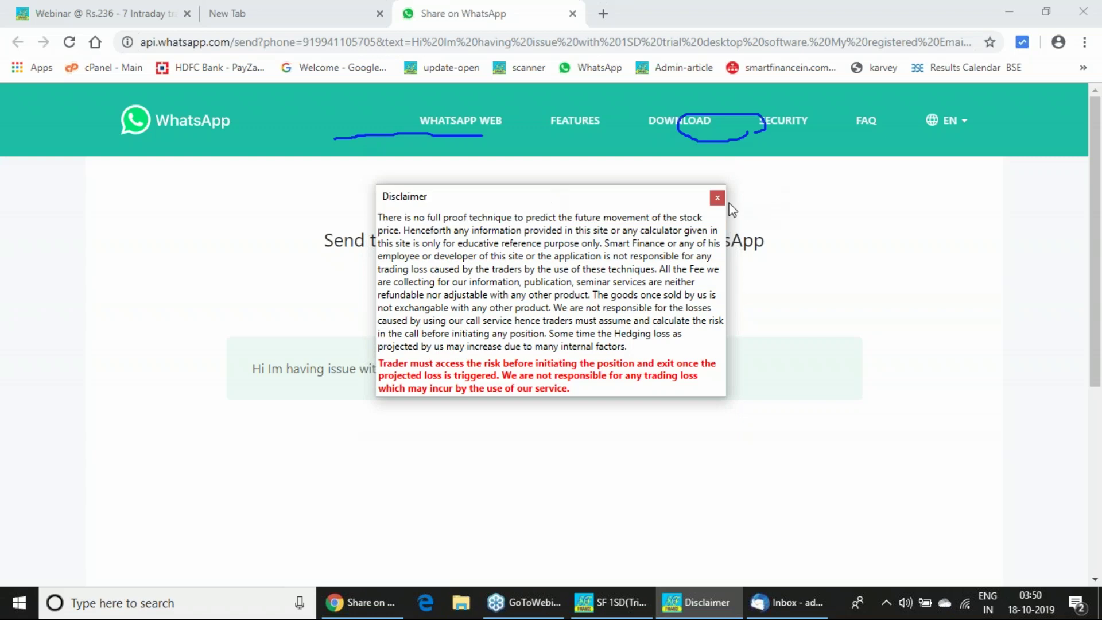
pyautogui.click(718, 199)
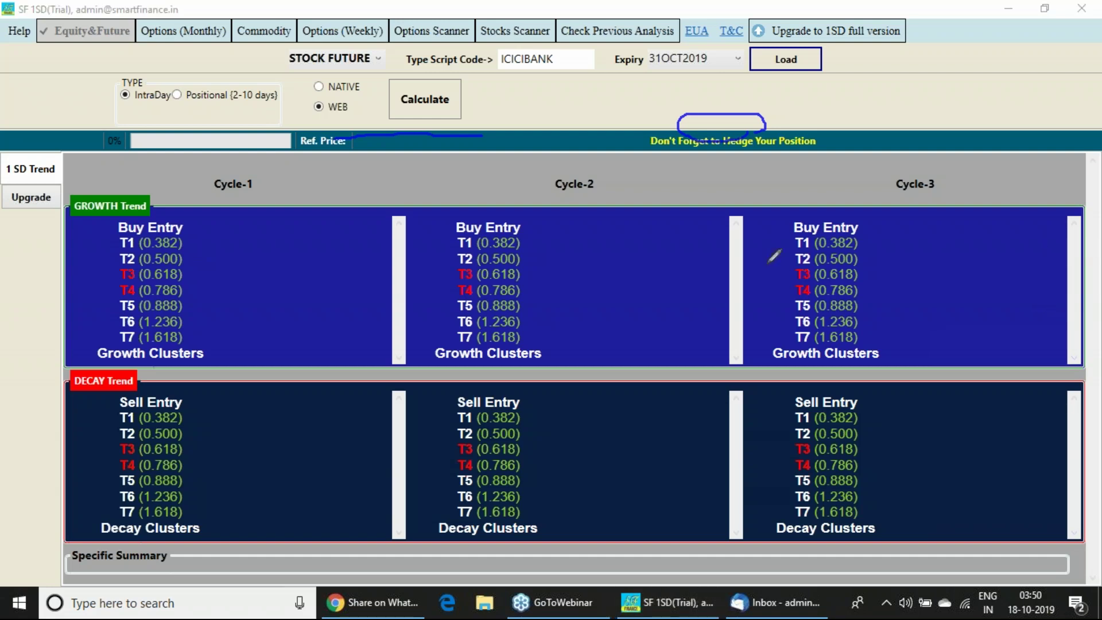
# Try Previous Analysis, Stocks Scanner, Options Scanner and Options (Weekly), dismissing each full-version notice.
pyautogui.moveTo(932, 79)
pyautogui.mouseDown()
pyautogui.moveTo(954, 100)
pyautogui.moveTo(992, 69)
pyautogui.mouseUp()
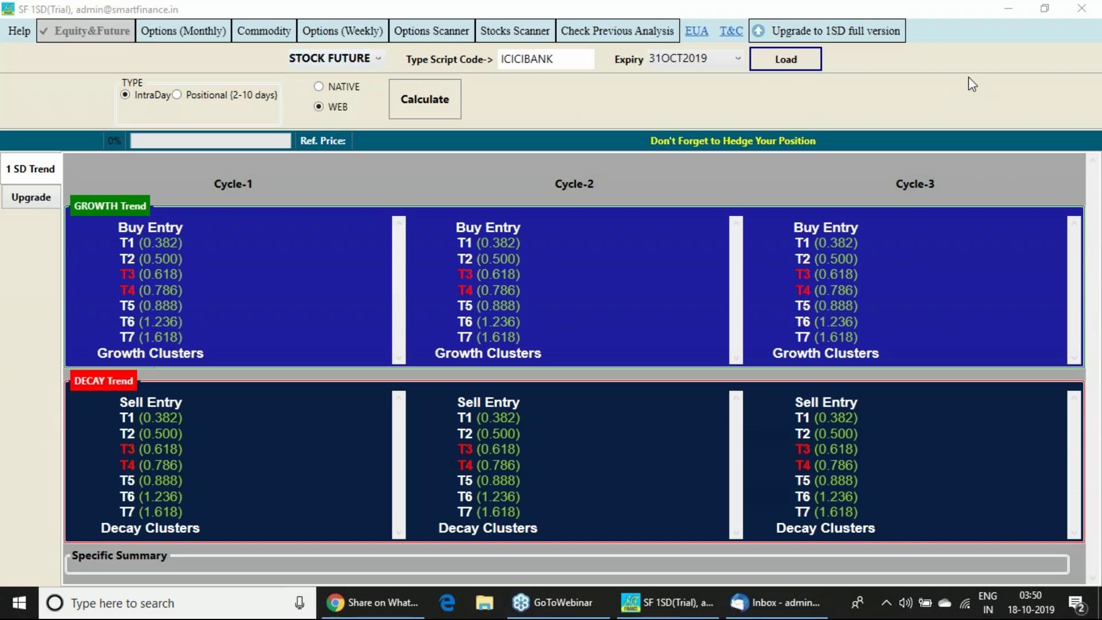
pyautogui.click(601, 35)
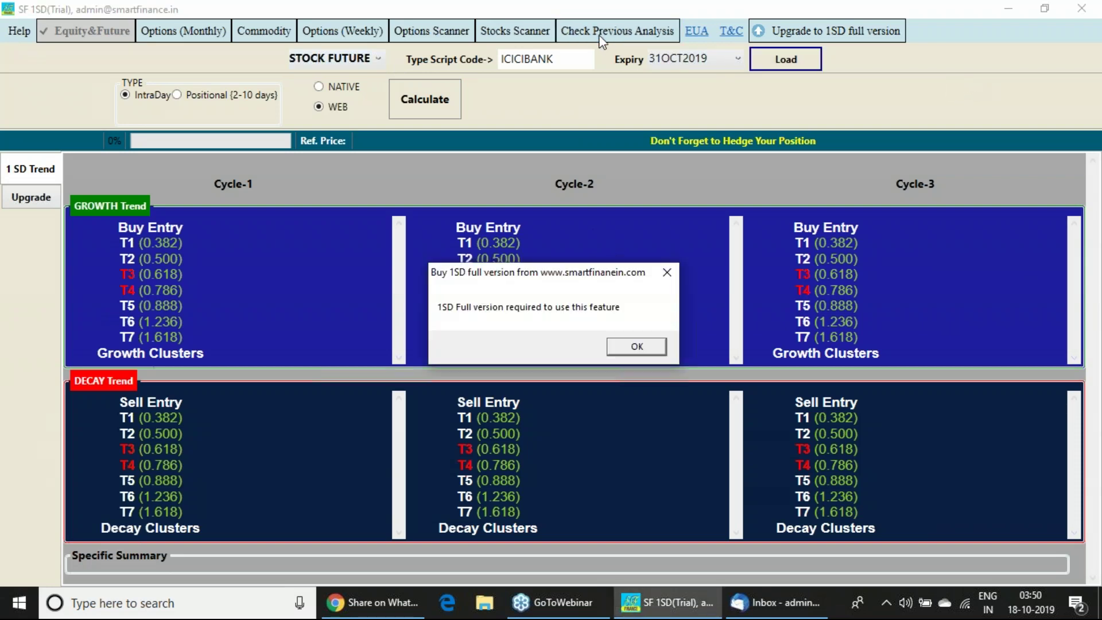
pyautogui.click(636, 346)
pyautogui.click(515, 32)
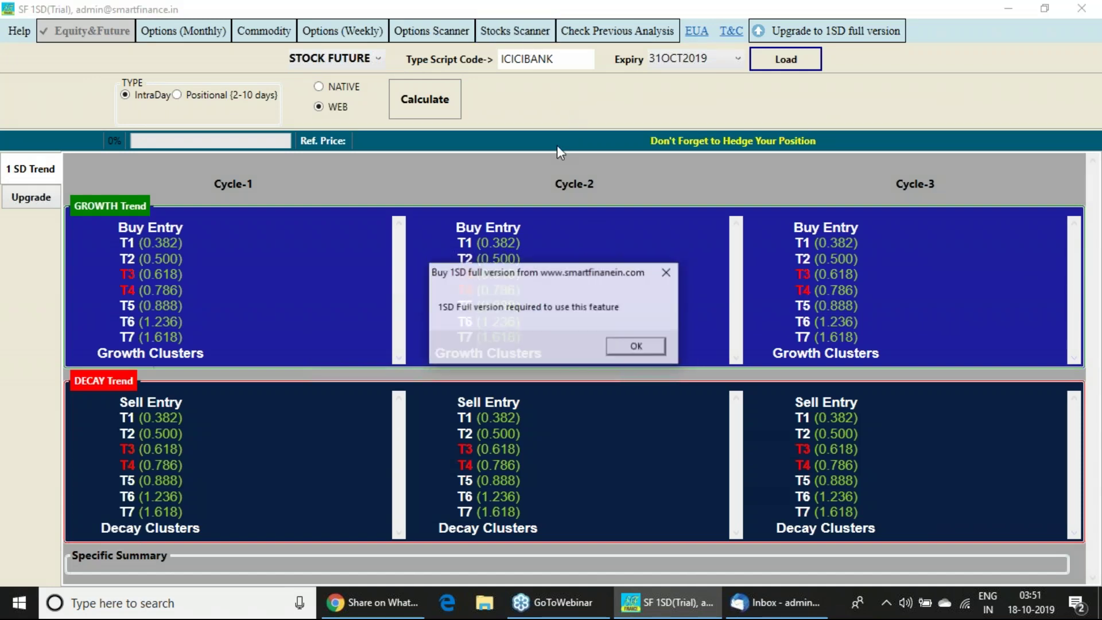
pyautogui.click(627, 349)
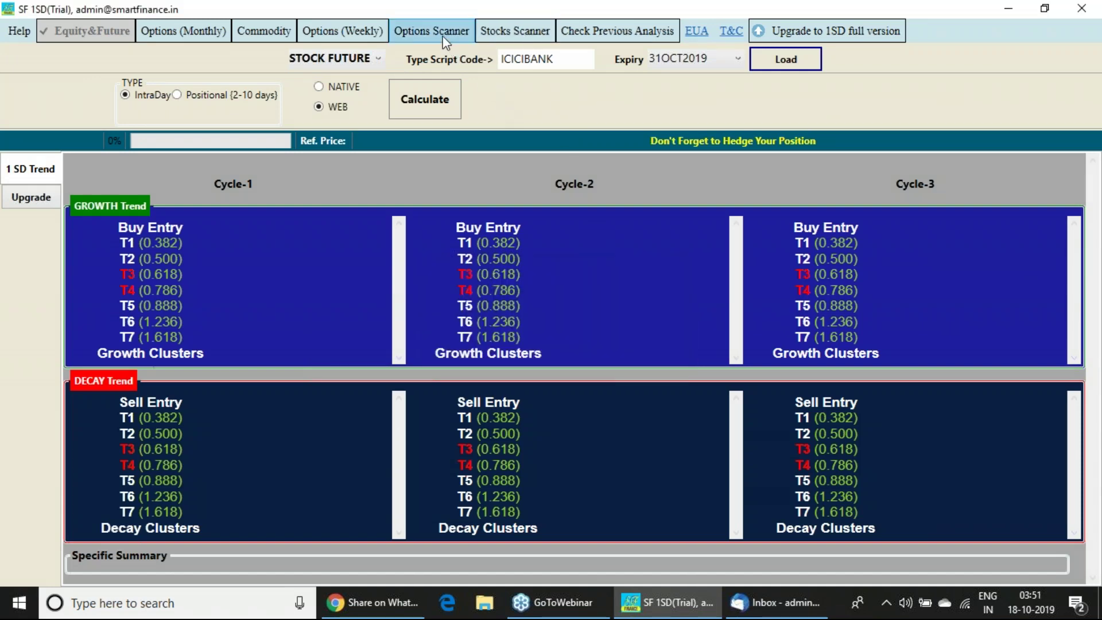
pyautogui.click(443, 36)
pyautogui.click(627, 348)
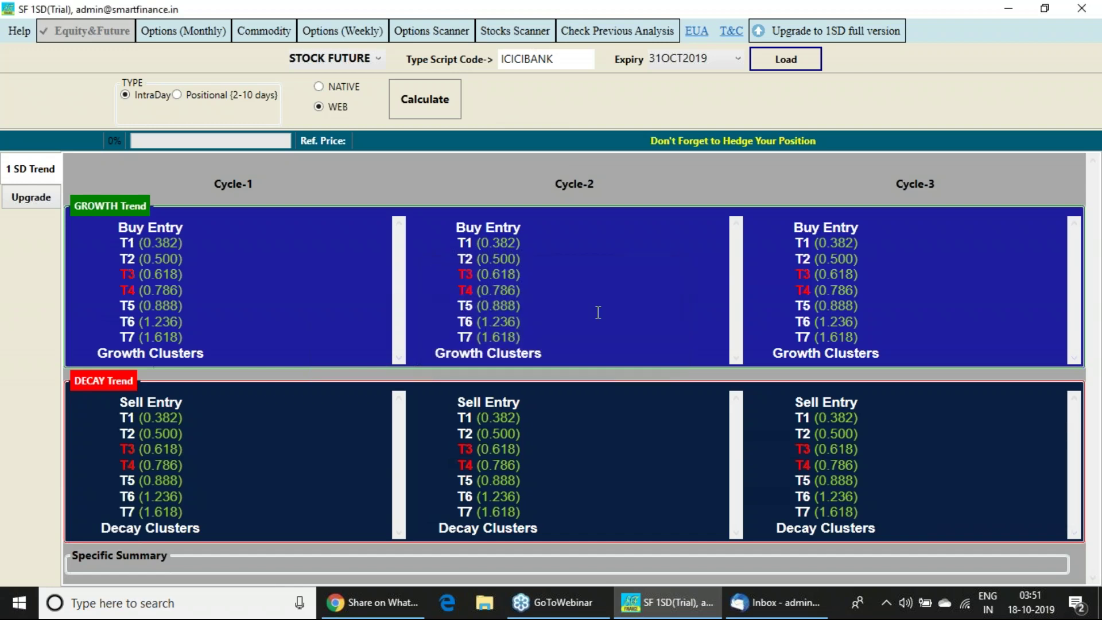
pyautogui.click(355, 34)
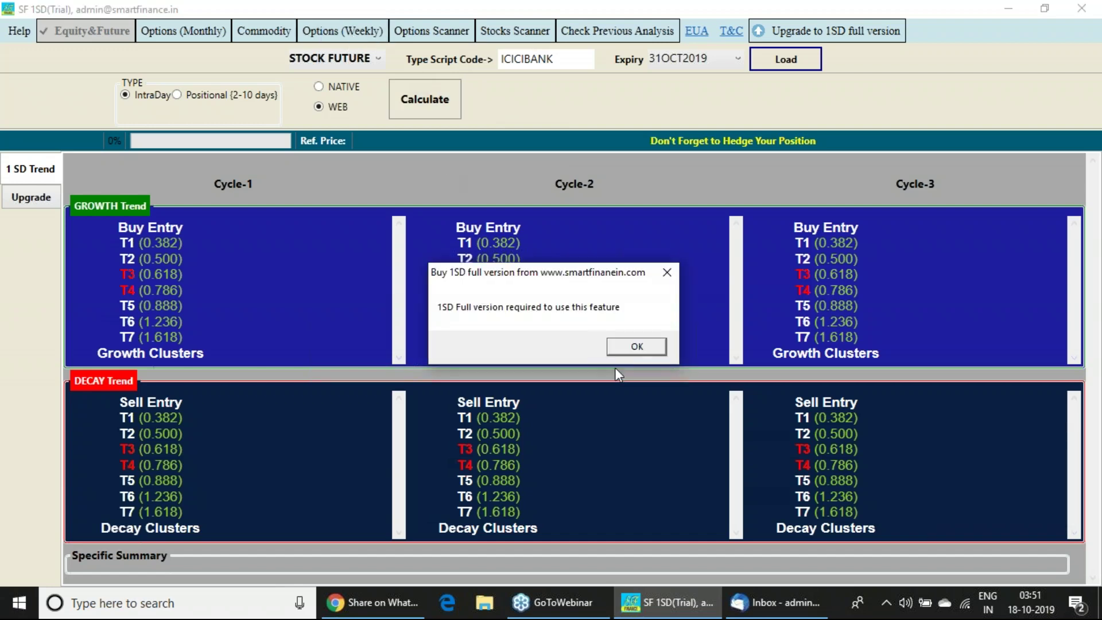
pyautogui.click(639, 352)
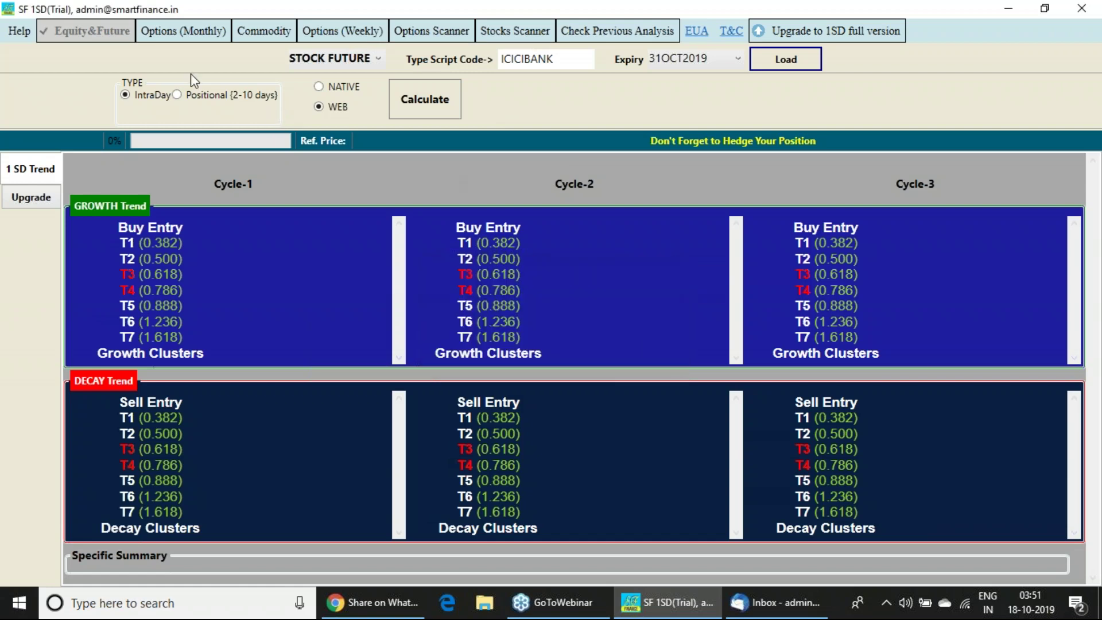
# Switch through Options (Monthly) and Equity&Future to the Commodity window.
pyautogui.click(183, 32)
pyautogui.click(78, 35)
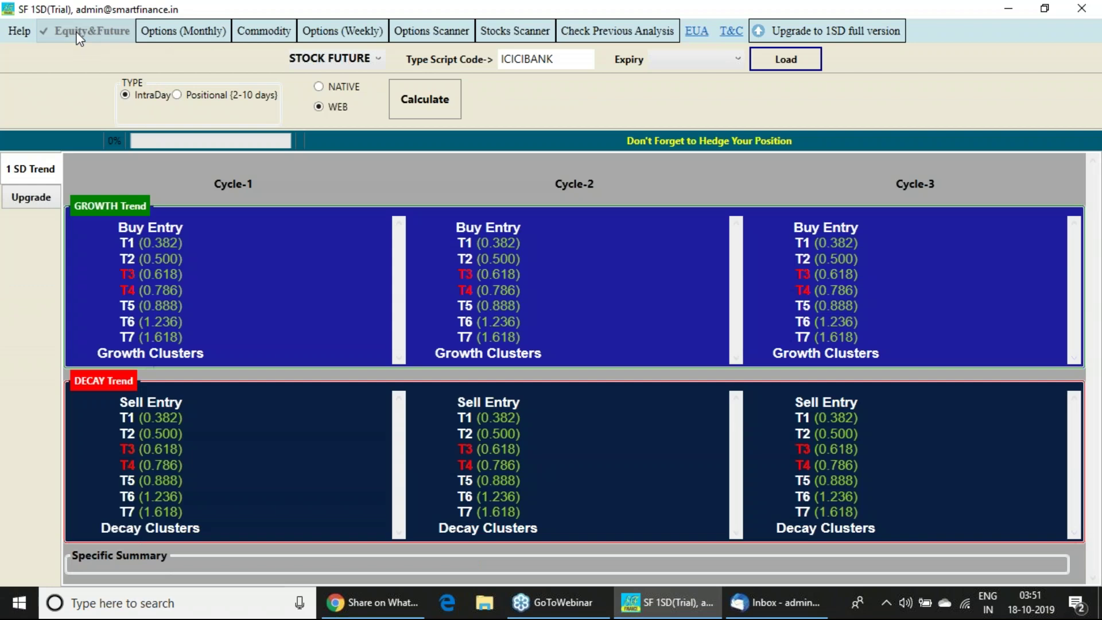
pyautogui.click(258, 33)
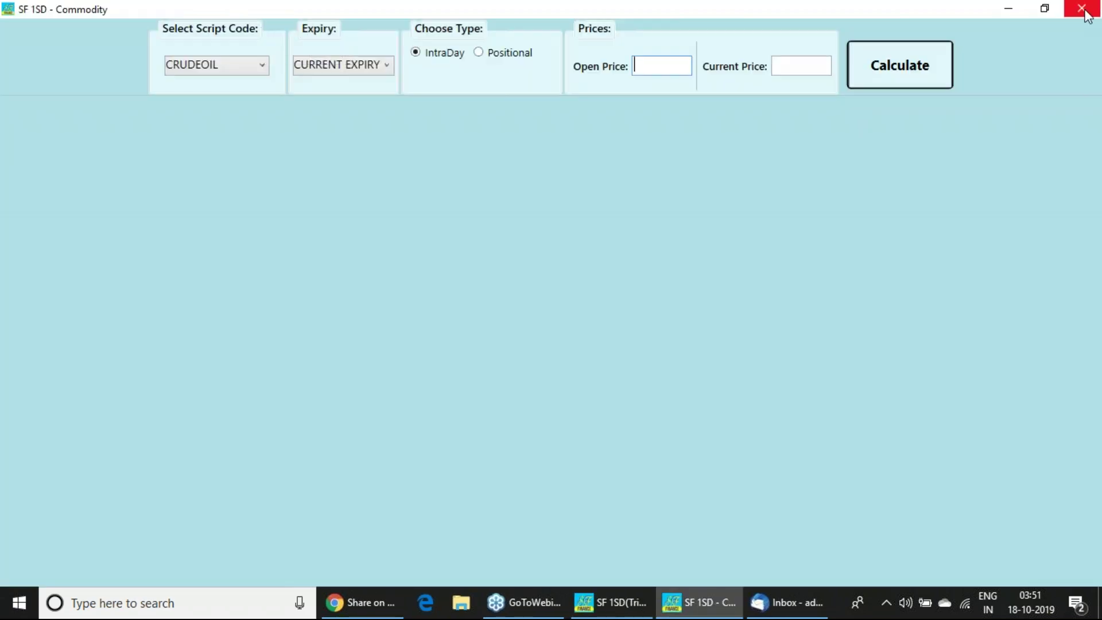
# Close Commodity, load AXISBANK as EQUITY, and calculate its 1SD trend for WEB output.
pyautogui.click(1082, 10)
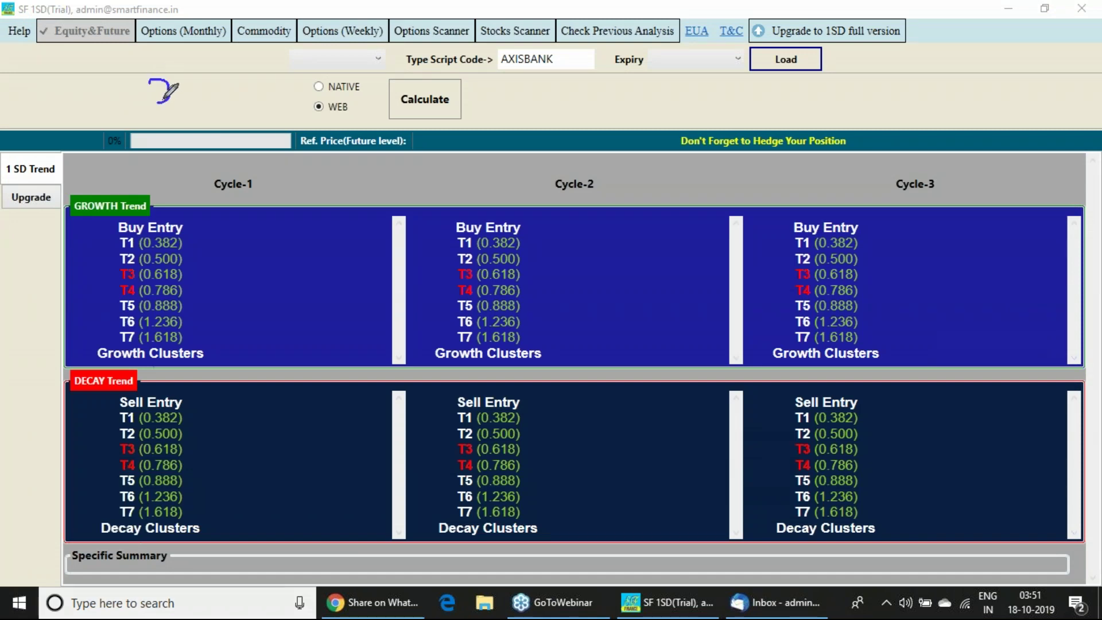
pyautogui.moveTo(149, 82)
pyautogui.mouseDown()
pyautogui.moveTo(172, 103)
pyautogui.moveTo(189, 103)
pyautogui.moveTo(186, 84)
pyautogui.mouseUp()
pyautogui.press('Escape')
pyautogui.click(374, 61)
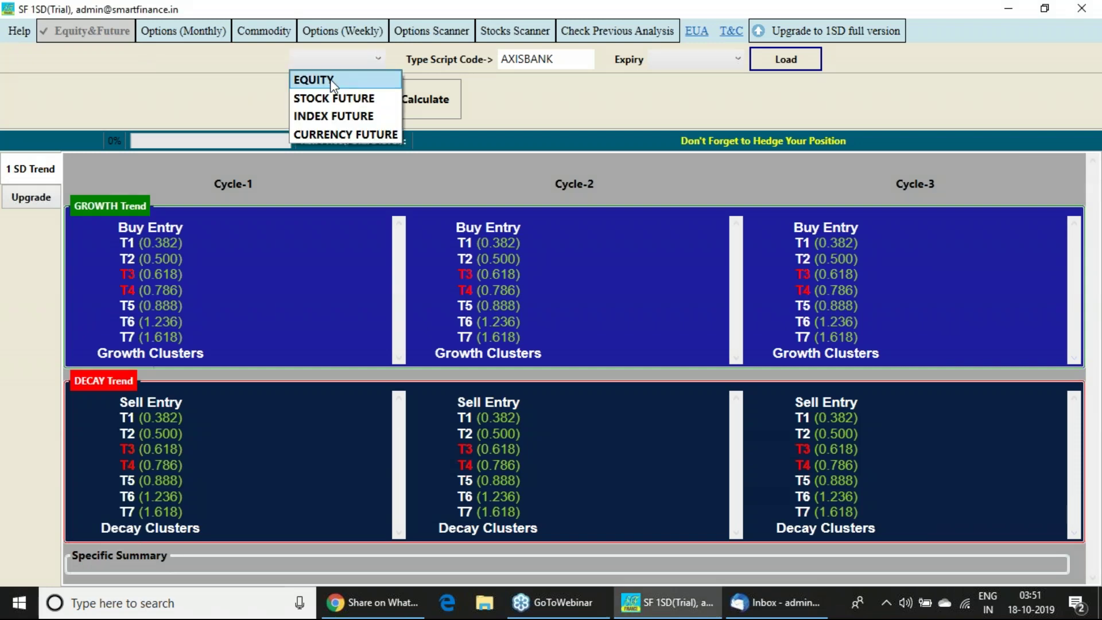
pyautogui.click(332, 80)
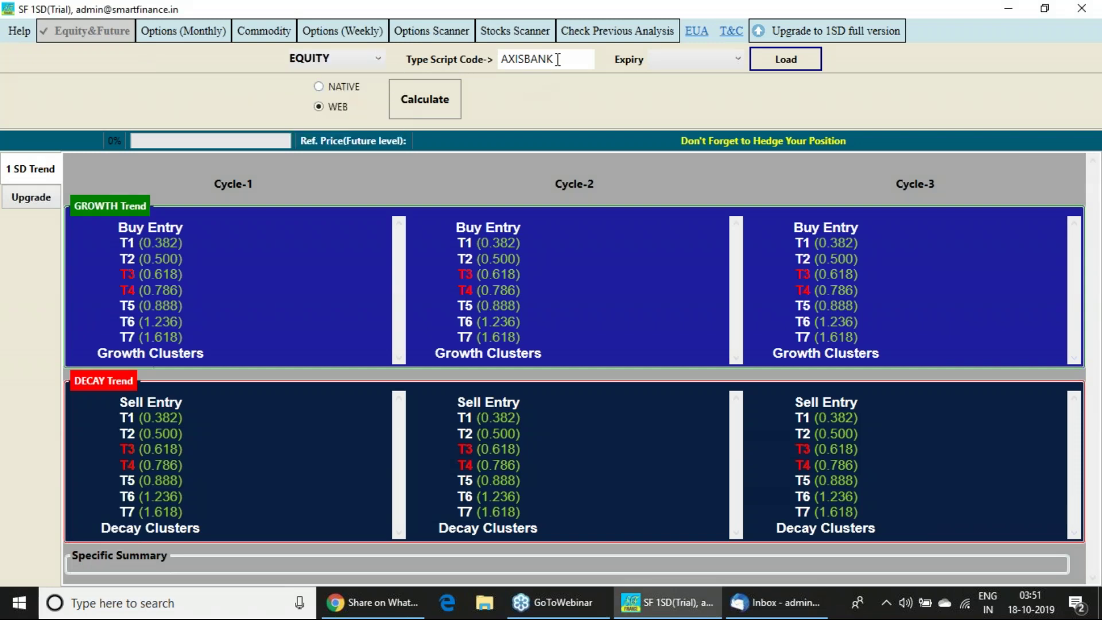
pyautogui.moveTo(556, 59); pyautogui.dragTo(474, 61)
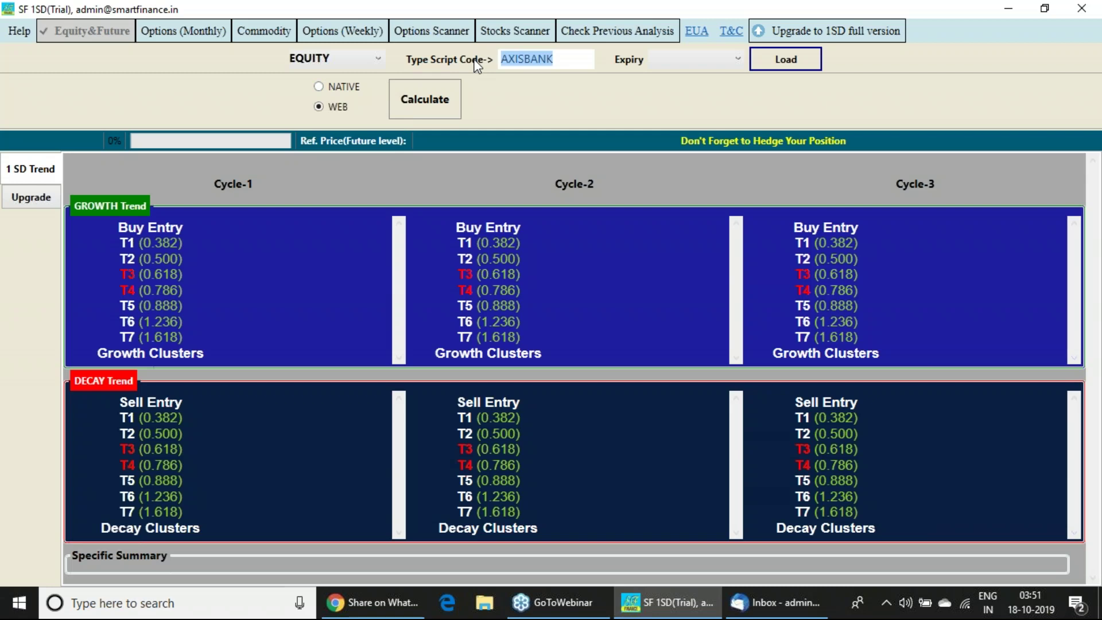
pyautogui.click(798, 63)
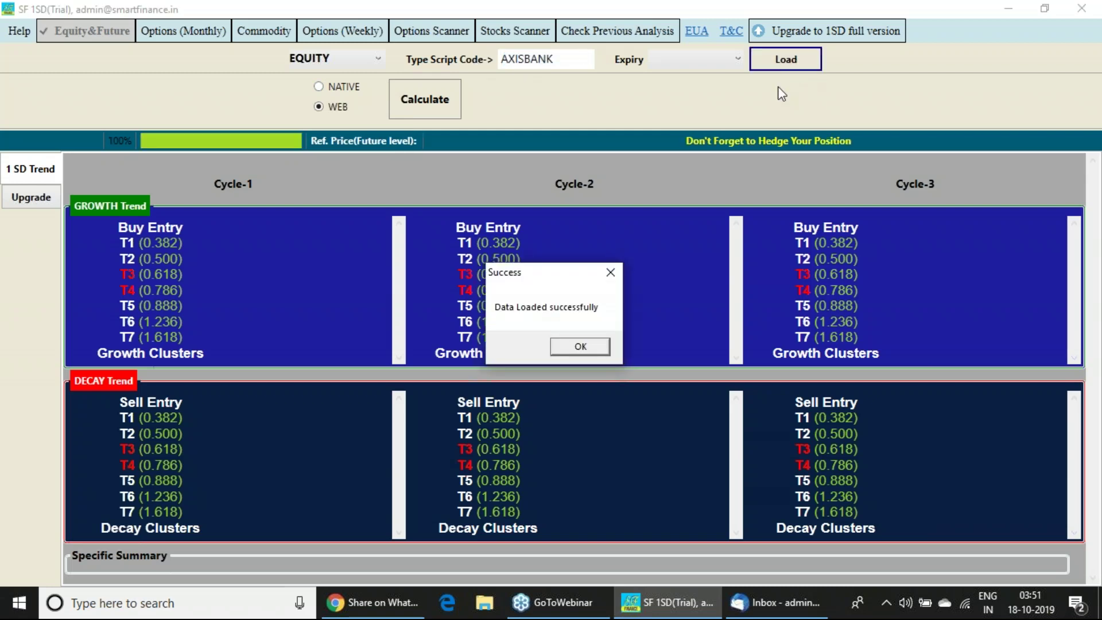
pyautogui.click(581, 346)
pyautogui.click(434, 112)
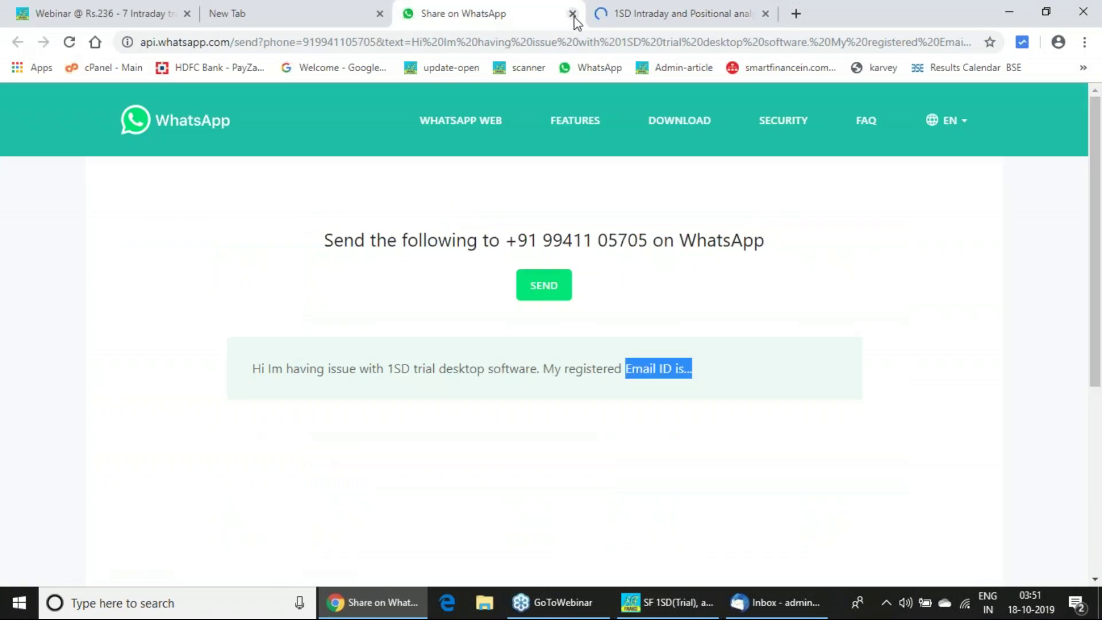
# Mark AXISBANK's report values: ref price 710.35, buy entry 713.165, sell entry 707.535.
pyautogui.click(572, 13)
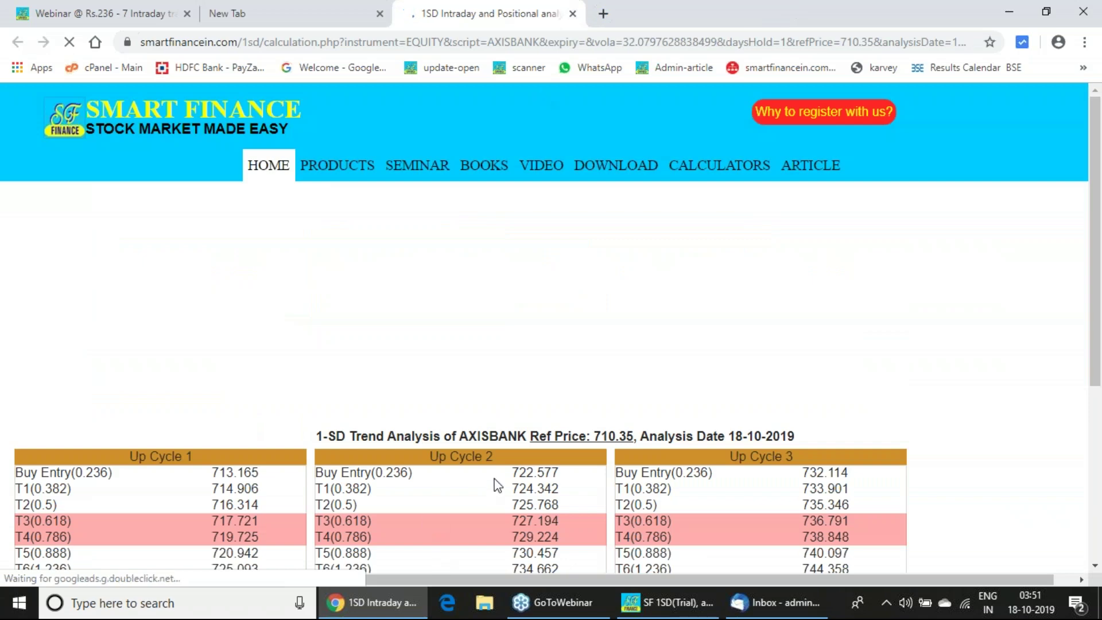
pyautogui.scroll(-5, 495, 477)
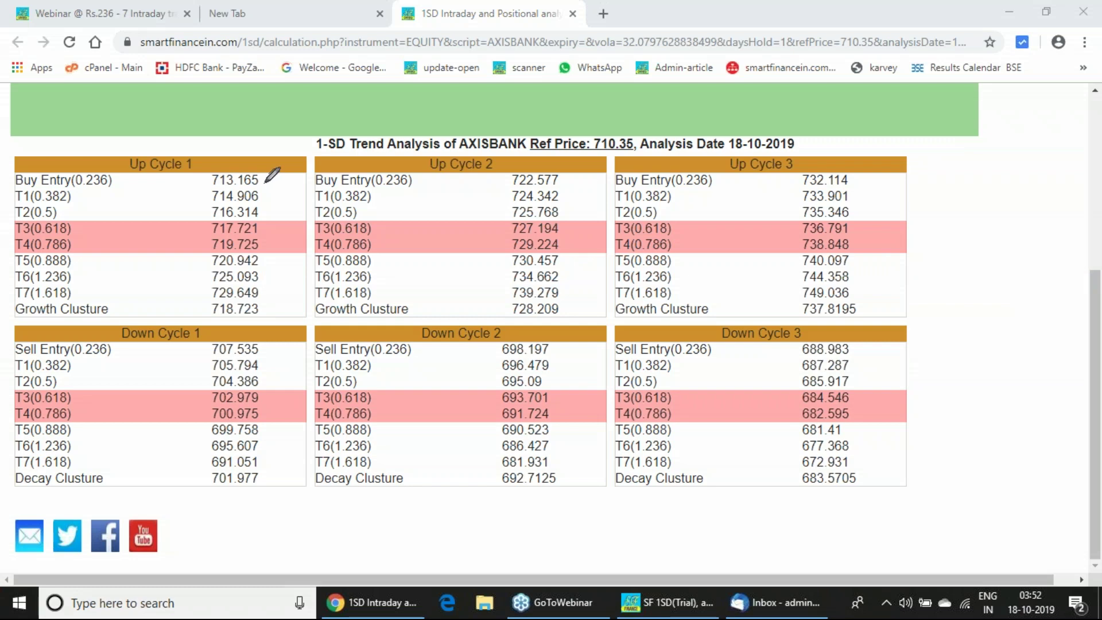
pyautogui.moveTo(265, 183)
pyautogui.mouseDown()
pyautogui.moveTo(227, 164)
pyautogui.moveTo(251, 178)
pyautogui.mouseUp()
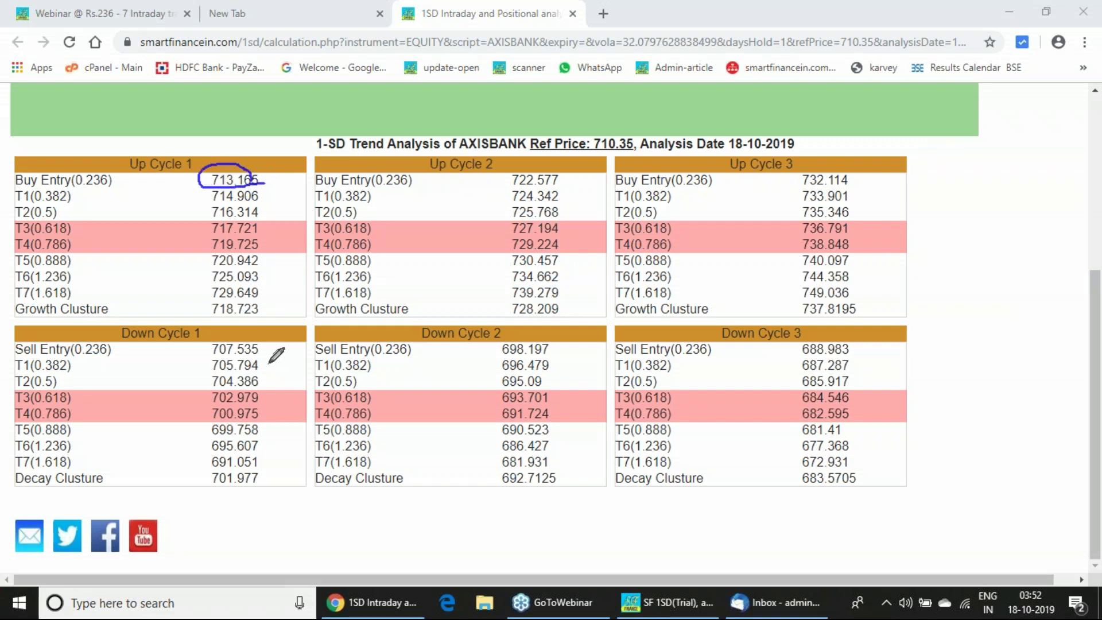
pyautogui.moveTo(270, 362); pyautogui.dragTo(293, 340)
pyautogui.moveTo(72, 366); pyautogui.dragTo(198, 365)
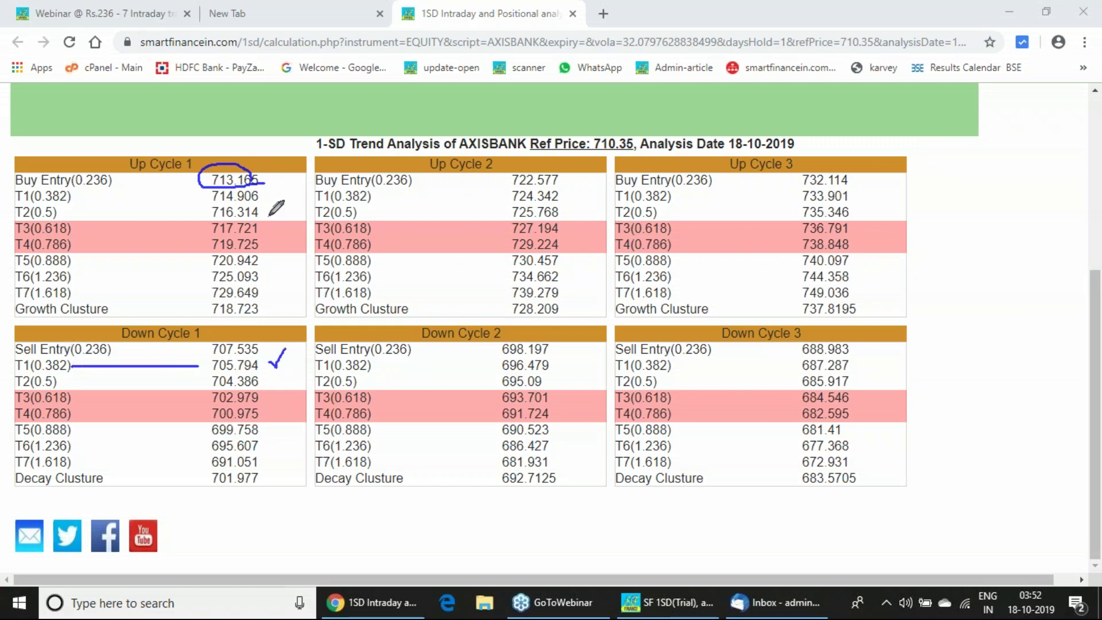
pyautogui.moveTo(264, 196); pyautogui.dragTo(265, 307)
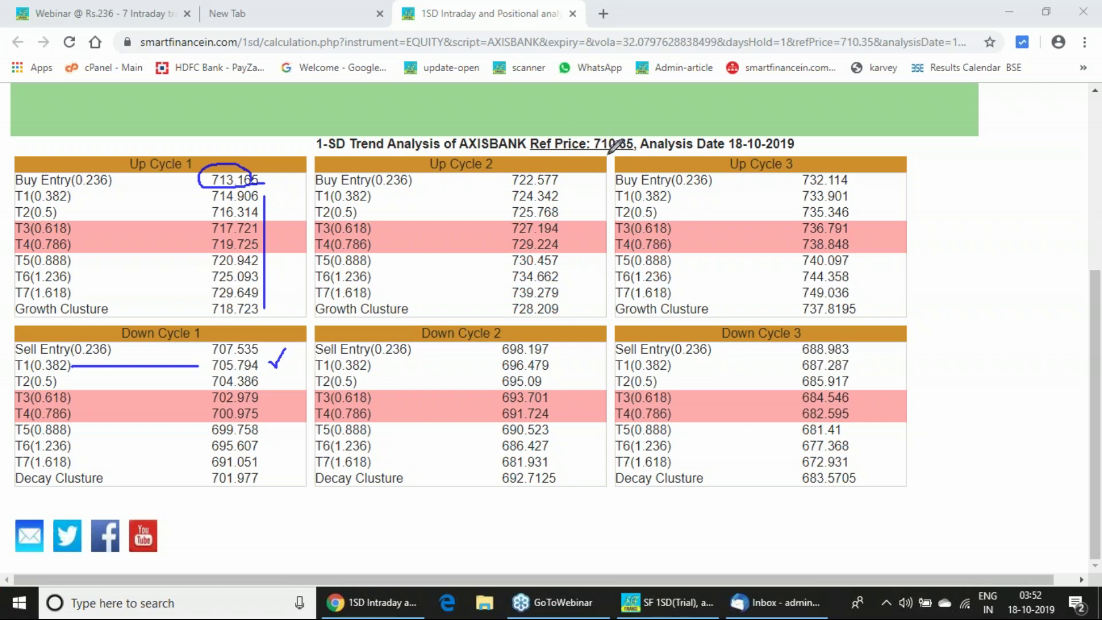
pyautogui.moveTo(626, 151)
pyautogui.mouseDown()
pyautogui.moveTo(647, 137)
pyautogui.moveTo(633, 157)
pyautogui.mouseUp()
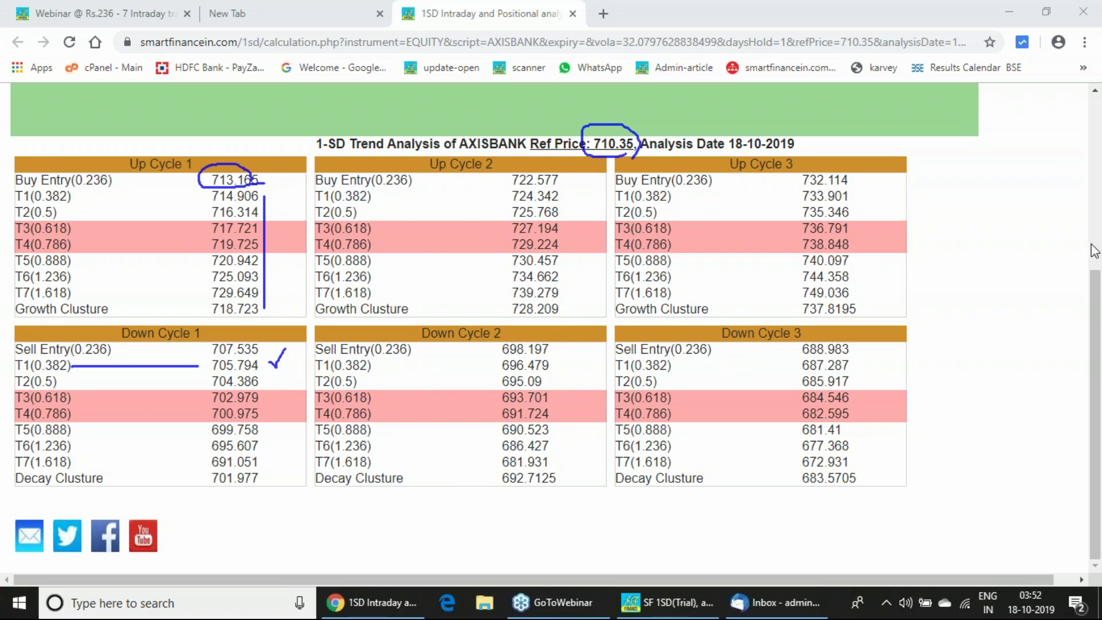
pyautogui.press('e')
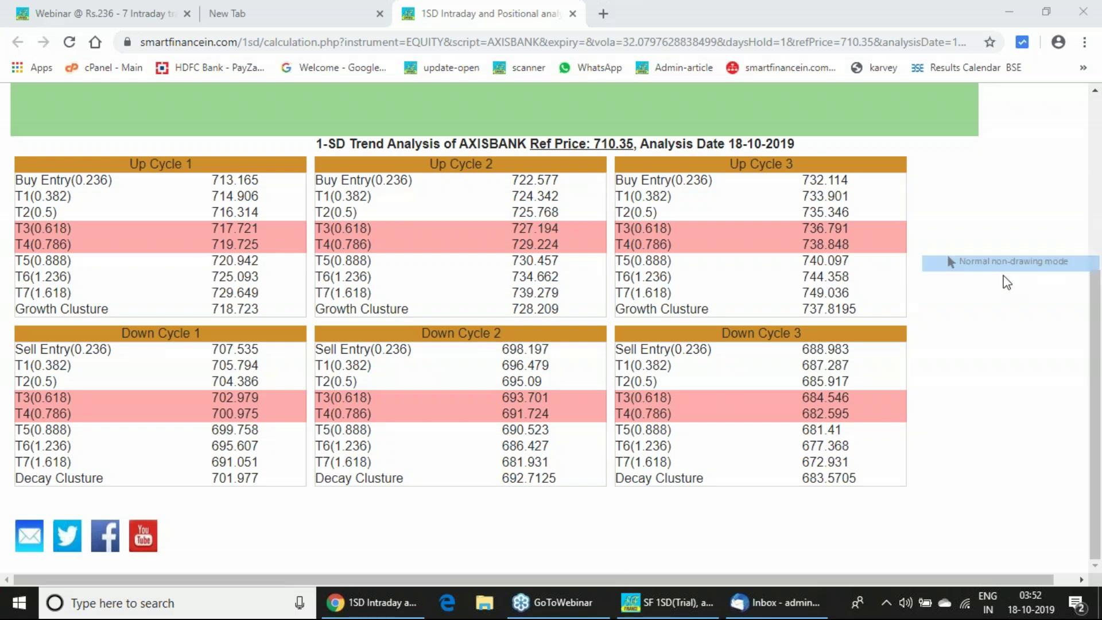
# Set the instrument type to STOCK FUTURE and pick AXISBANK as the script.
pyautogui.click(658, 611)
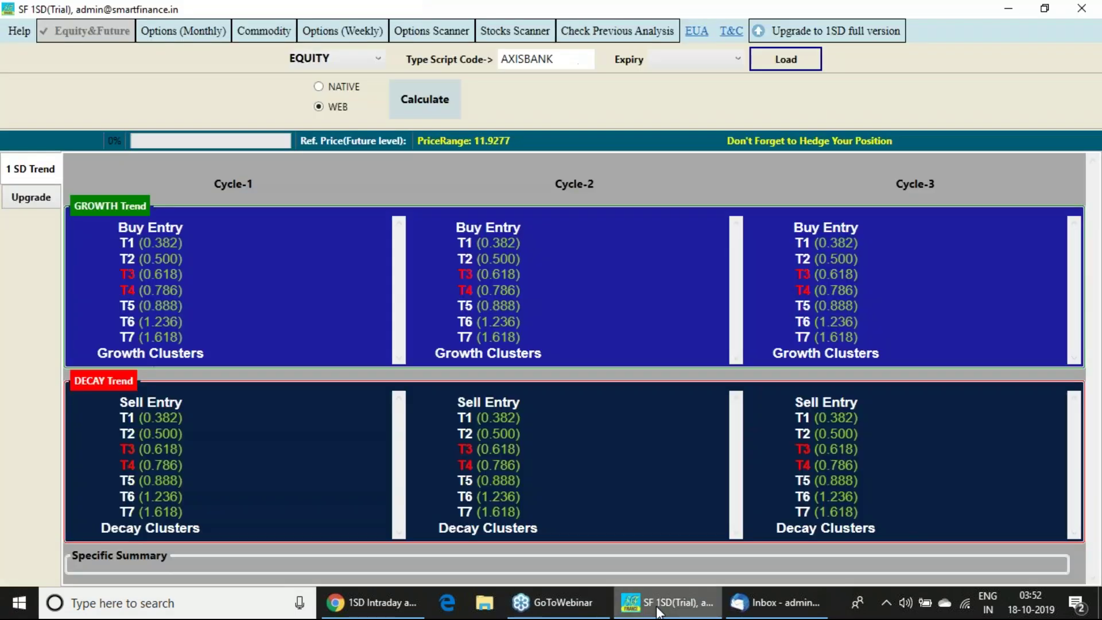
pyautogui.click(319, 59)
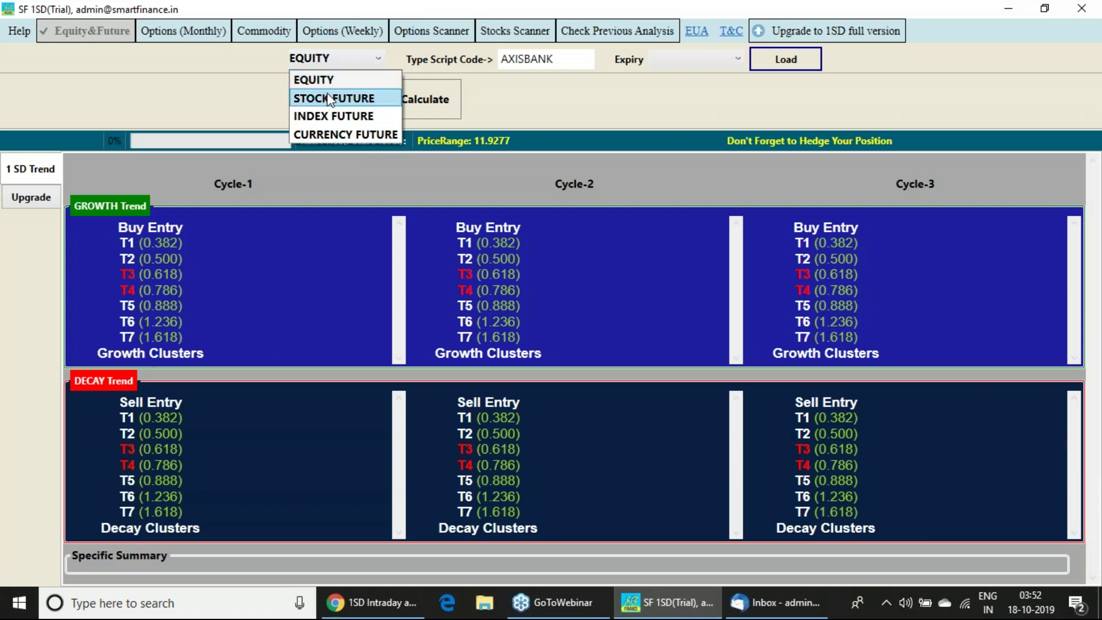
pyautogui.click(329, 101)
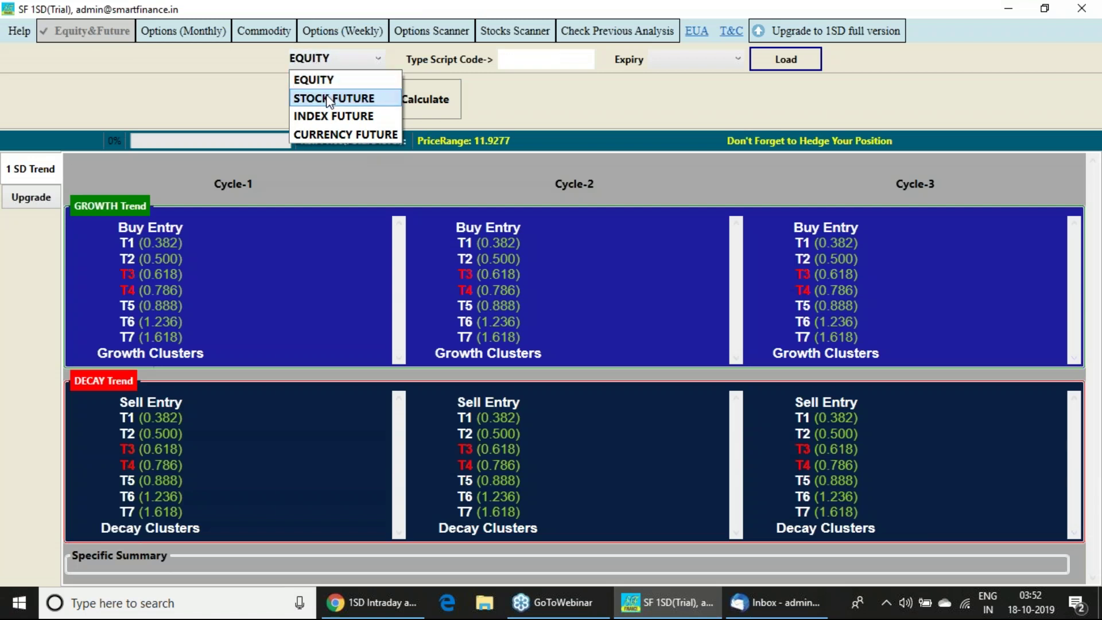
pyautogui.click(329, 101)
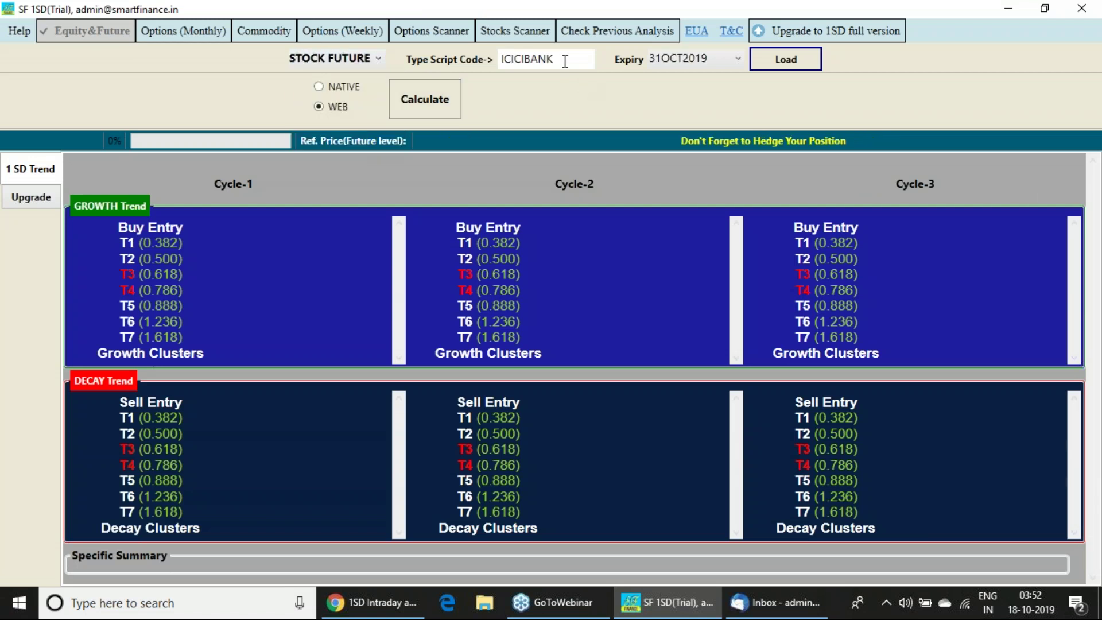
pyautogui.write('AXIS')
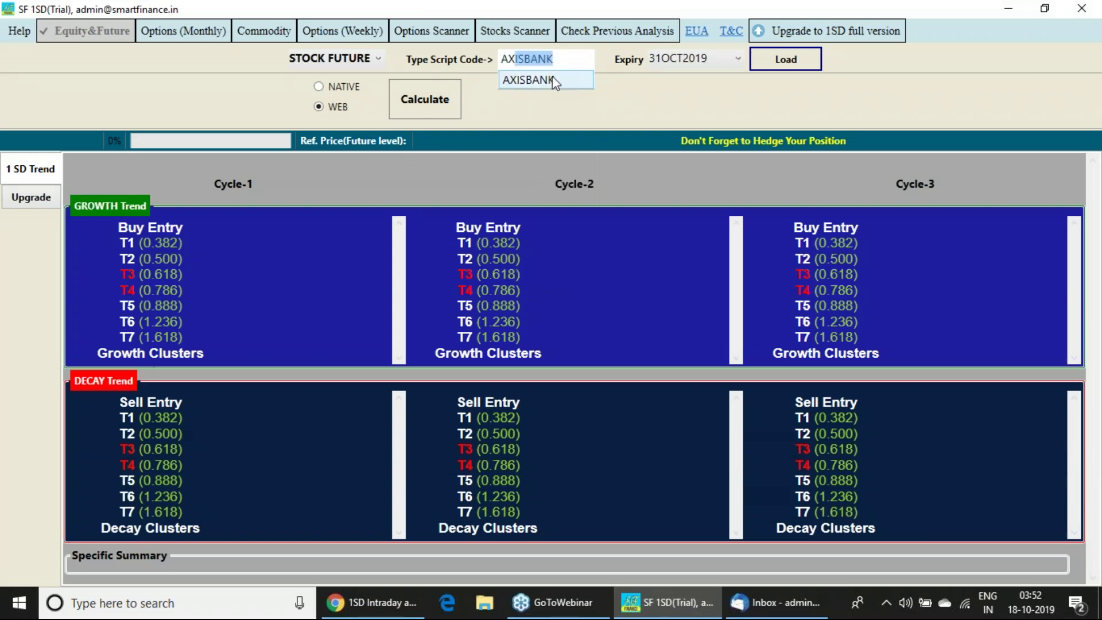
pyautogui.click(551, 76)
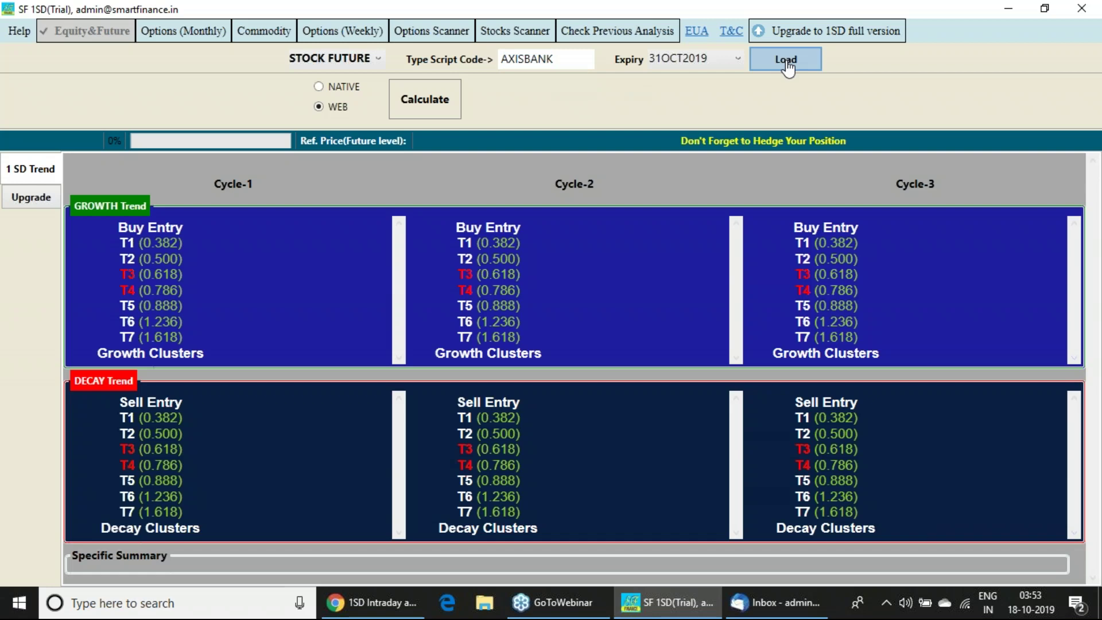
# Load AXISBANK's data and generate its 1SD trend report as a web page.
pyautogui.click(786, 63)
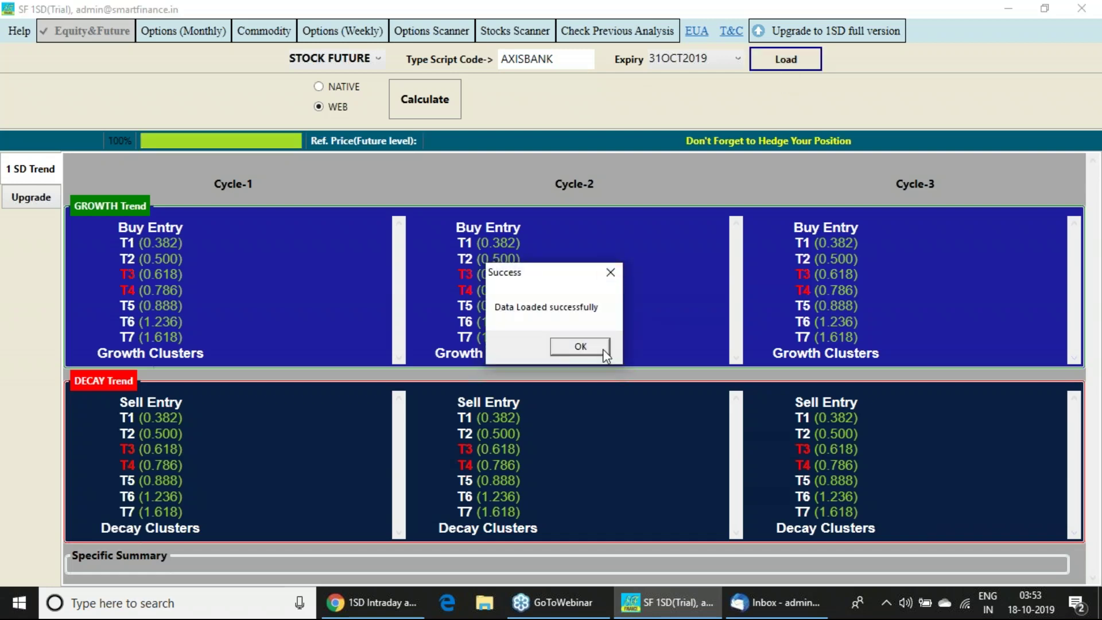
pyautogui.press('Return')
pyautogui.click(438, 109)
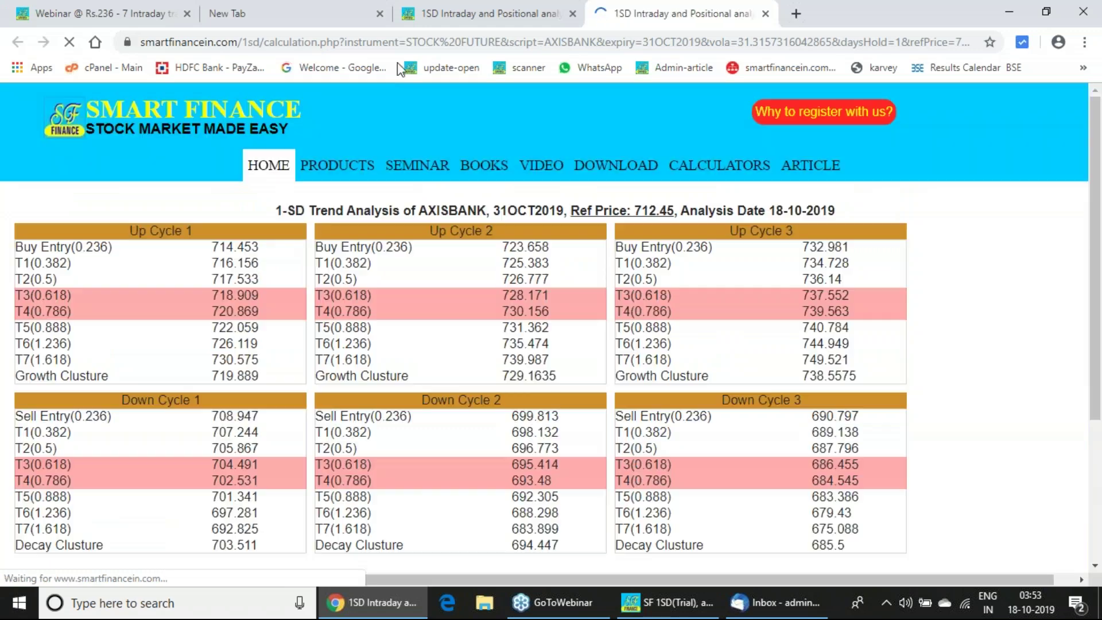
# Highlight the Up Cycle 1 buy entry 714.453 and the Down Cycle 1 T1 of 707.244.
pyautogui.scroll(-5, 289, 385)
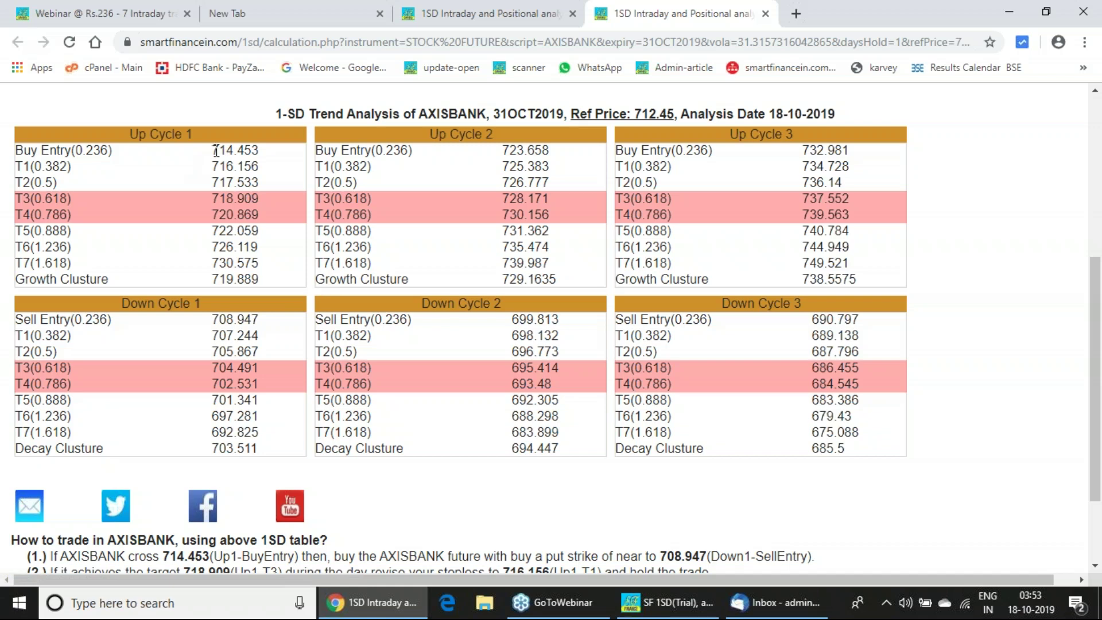
pyautogui.moveTo(212, 151); pyautogui.dragTo(259, 150)
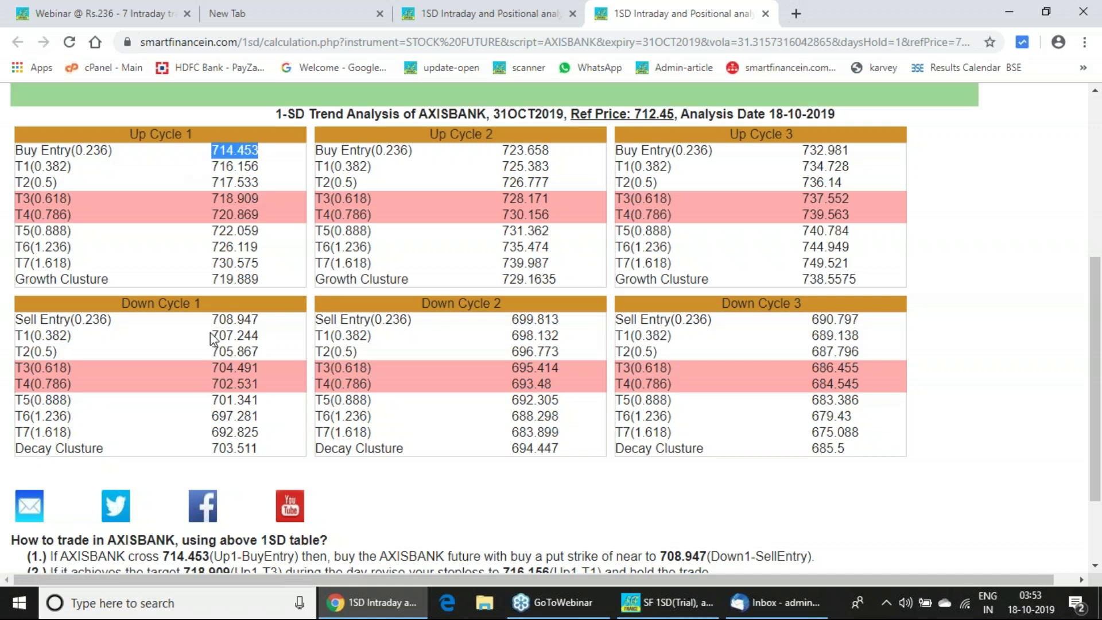
pyautogui.moveTo(212, 335); pyautogui.dragTo(260, 335)
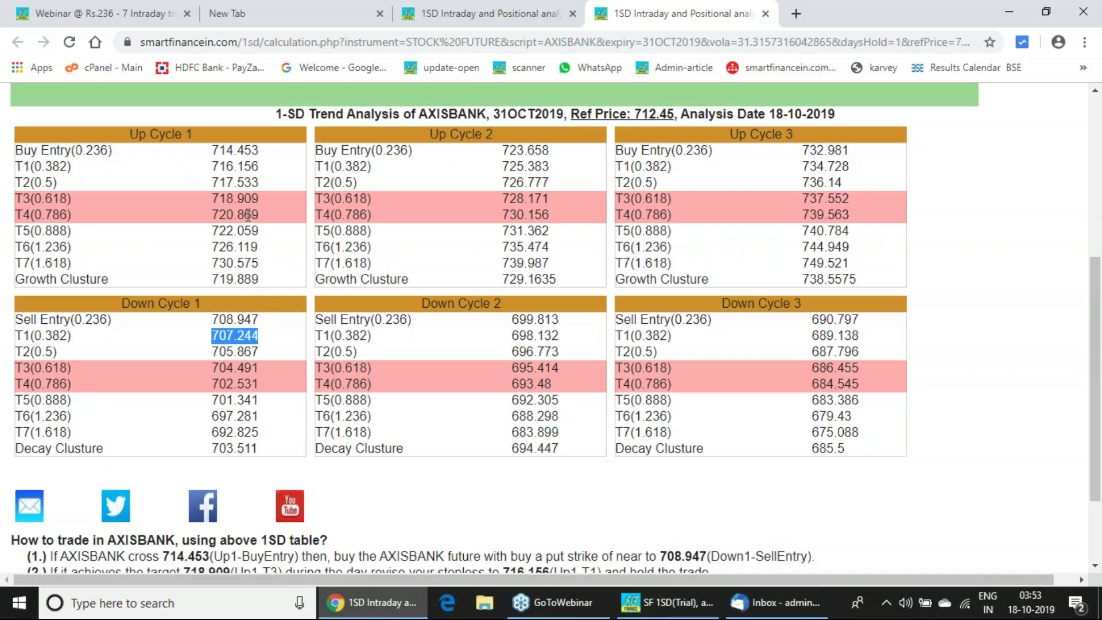
# Highlight trading steps: buy trigger 714.453, put strike 708.947, target 718.909, stoploss 716.156.
pyautogui.scroll(-2, 274, 439)
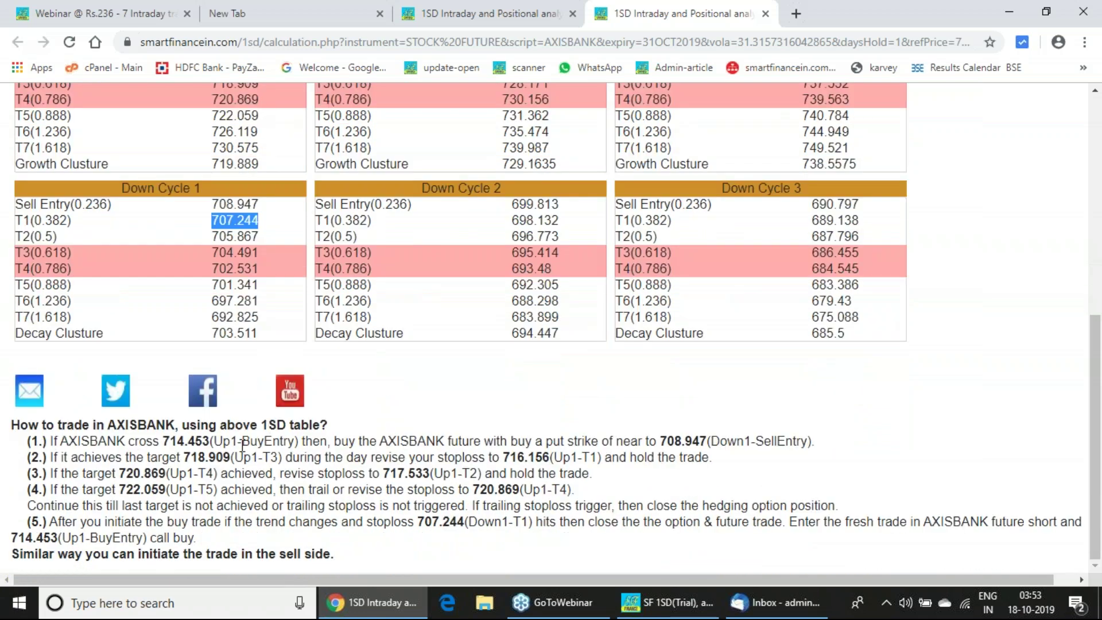
pyautogui.moveTo(160, 442); pyautogui.dragTo(209, 440)
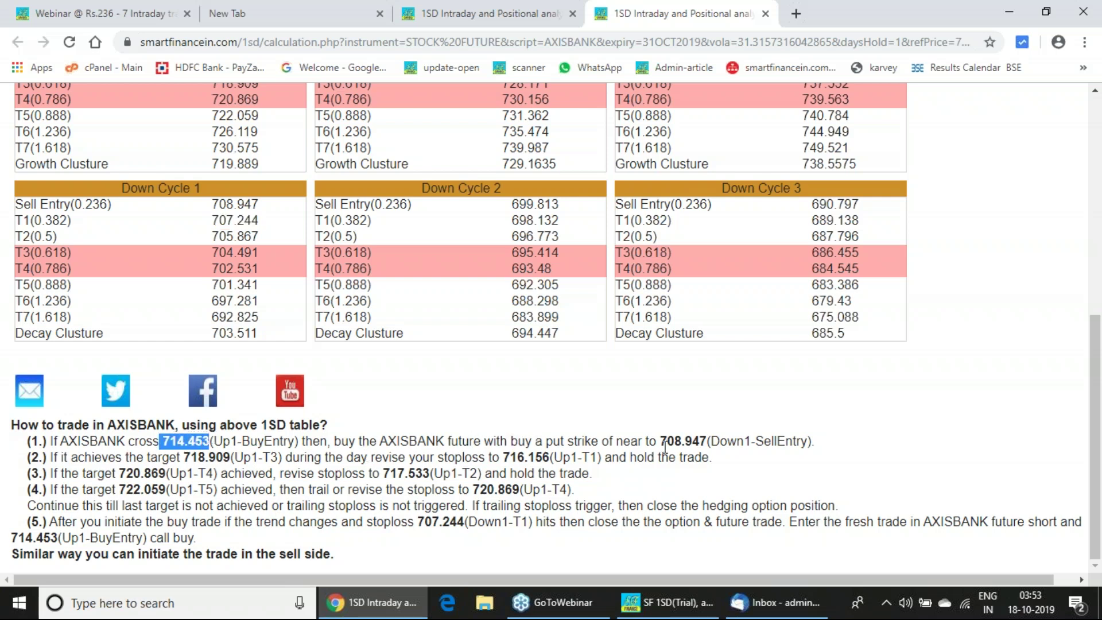
pyautogui.moveTo(660, 443); pyautogui.dragTo(706, 443)
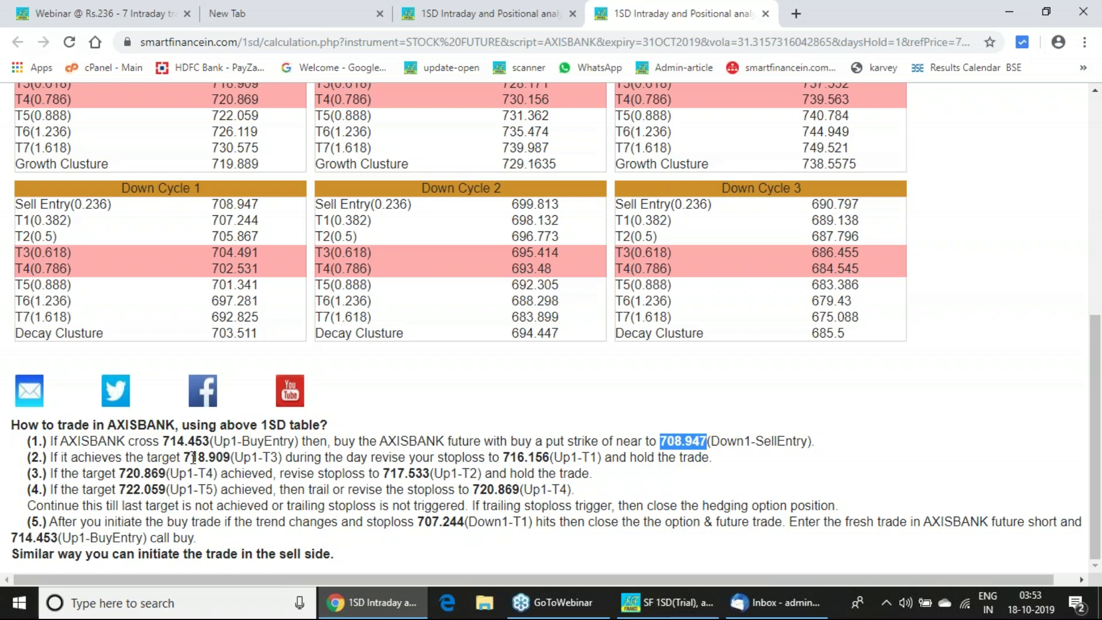
pyautogui.moveTo(181, 457); pyautogui.dragTo(274, 459)
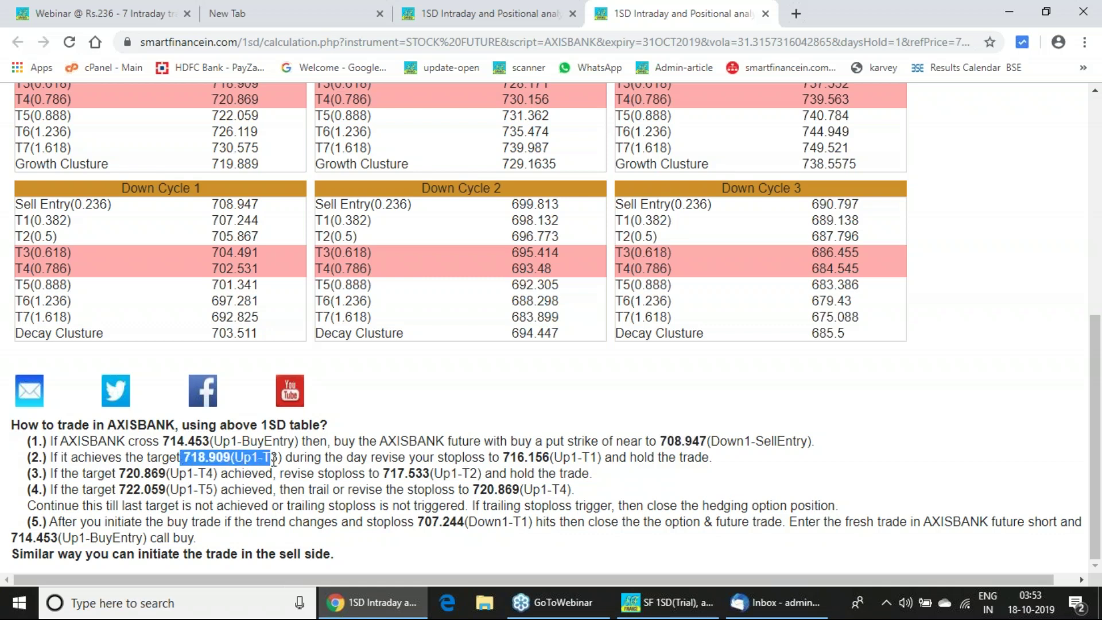
pyautogui.moveTo(509, 457); pyautogui.dragTo(556, 456)
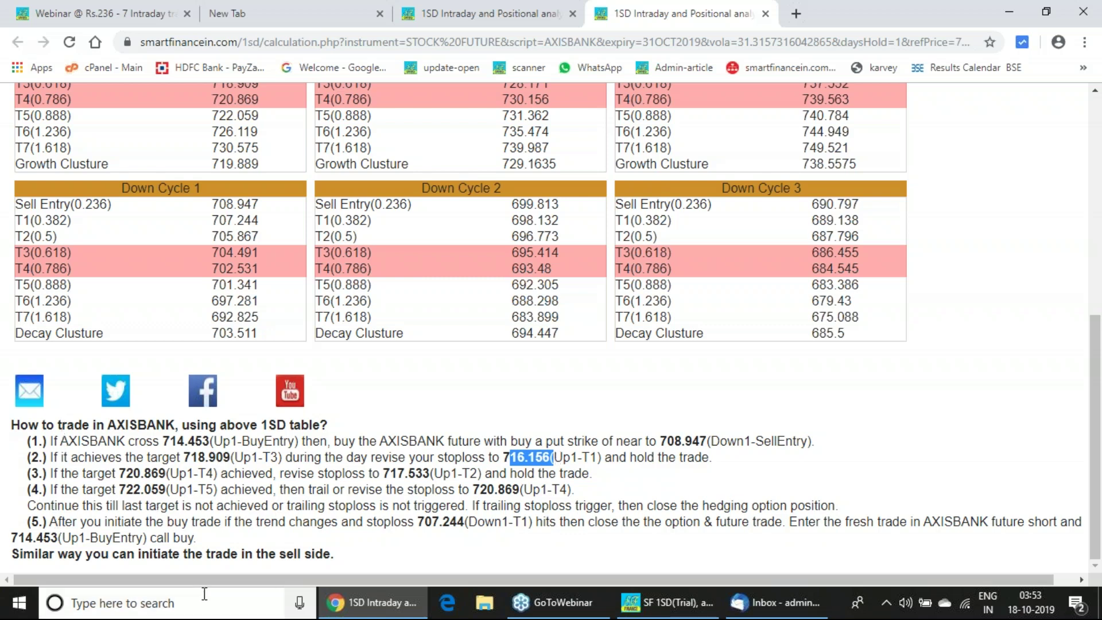
pyautogui.moveTo(202, 554); pyautogui.dragTo(344, 557)
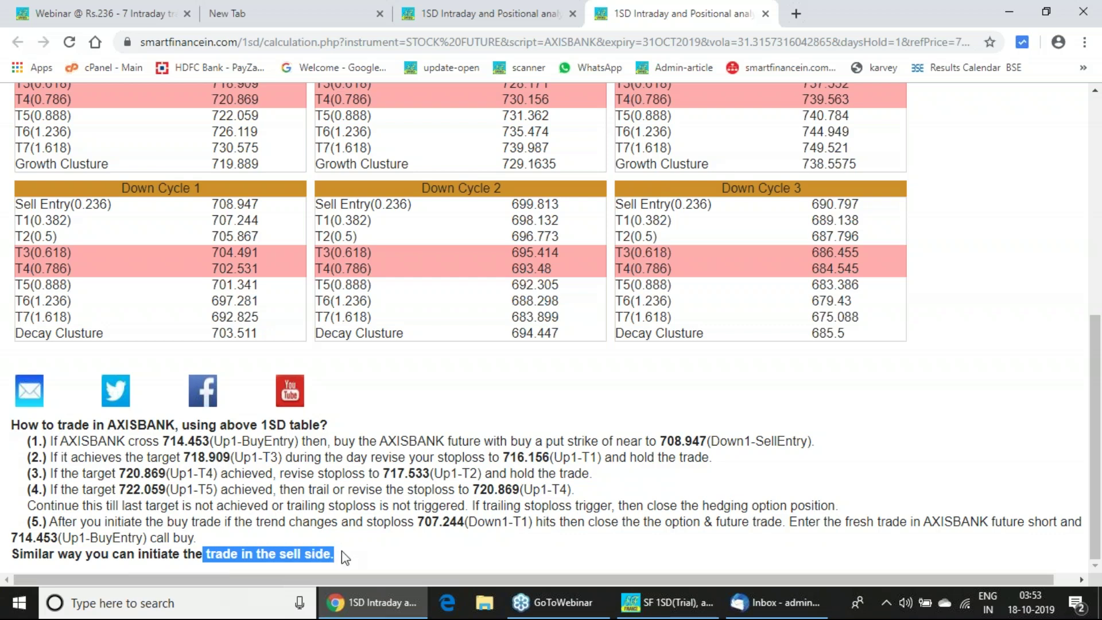
# Point out the Down Cycle 1 T4 row and sell entry 708.947, then return to SF 1SD.
pyautogui.scroll(3, 344, 557)
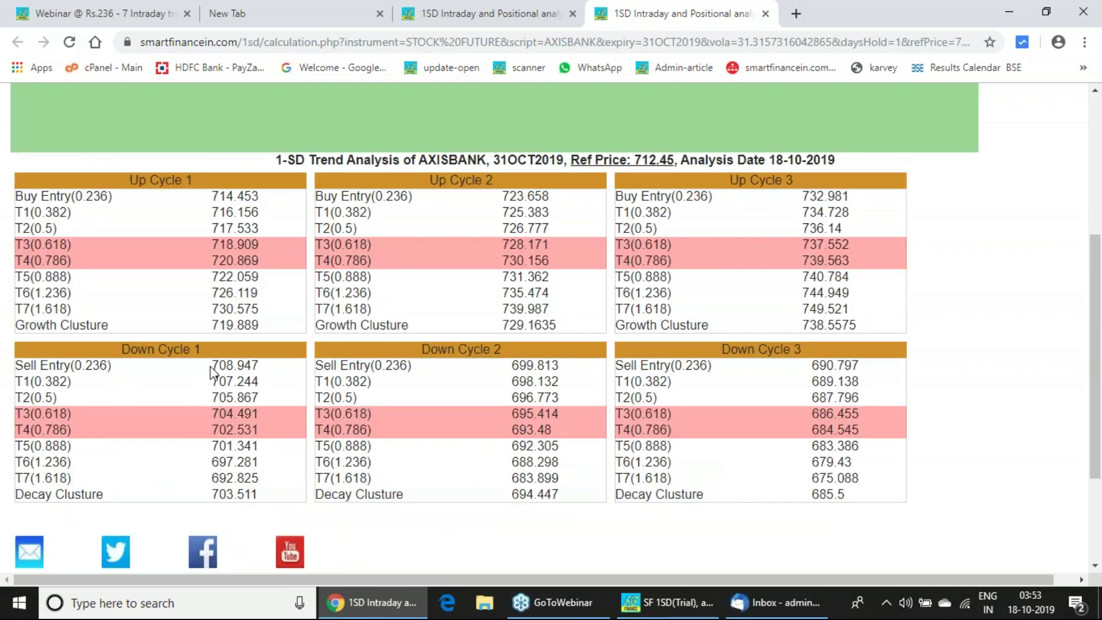
pyautogui.moveTo(210, 365); pyautogui.dragTo(268, 373)
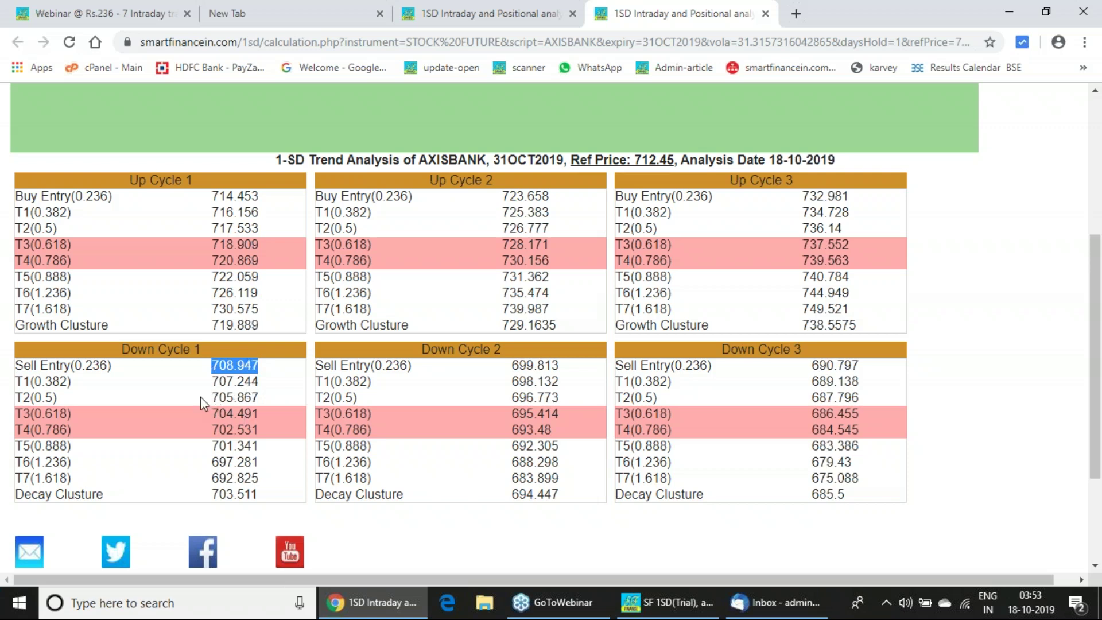
pyautogui.moveTo(15, 429); pyautogui.dragTo(236, 429)
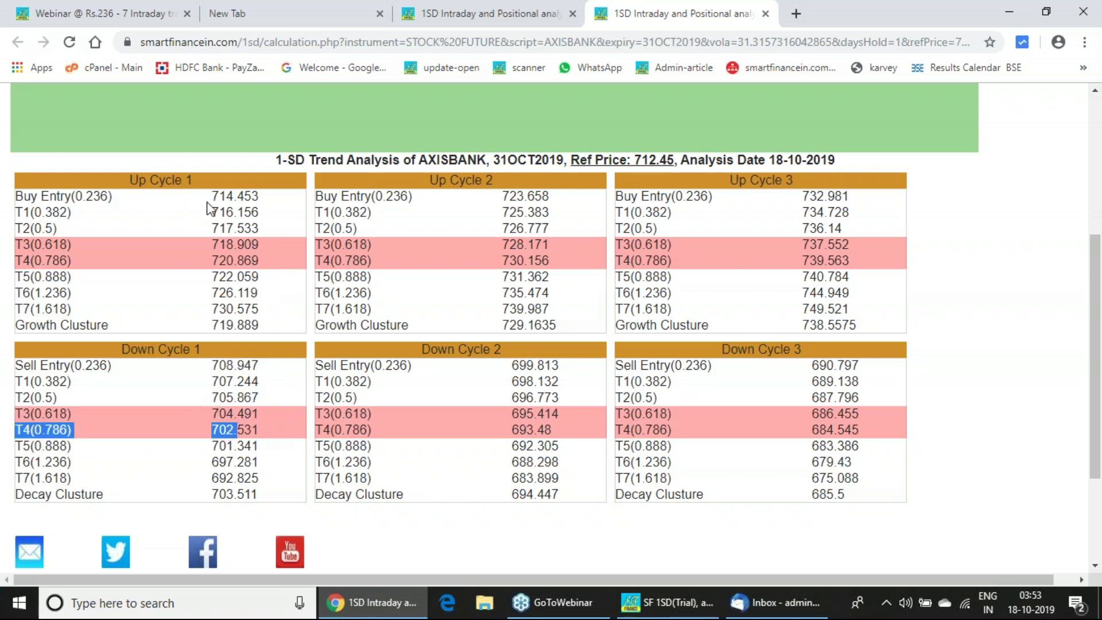
pyautogui.moveTo(212, 196); pyautogui.dragTo(255, 198)
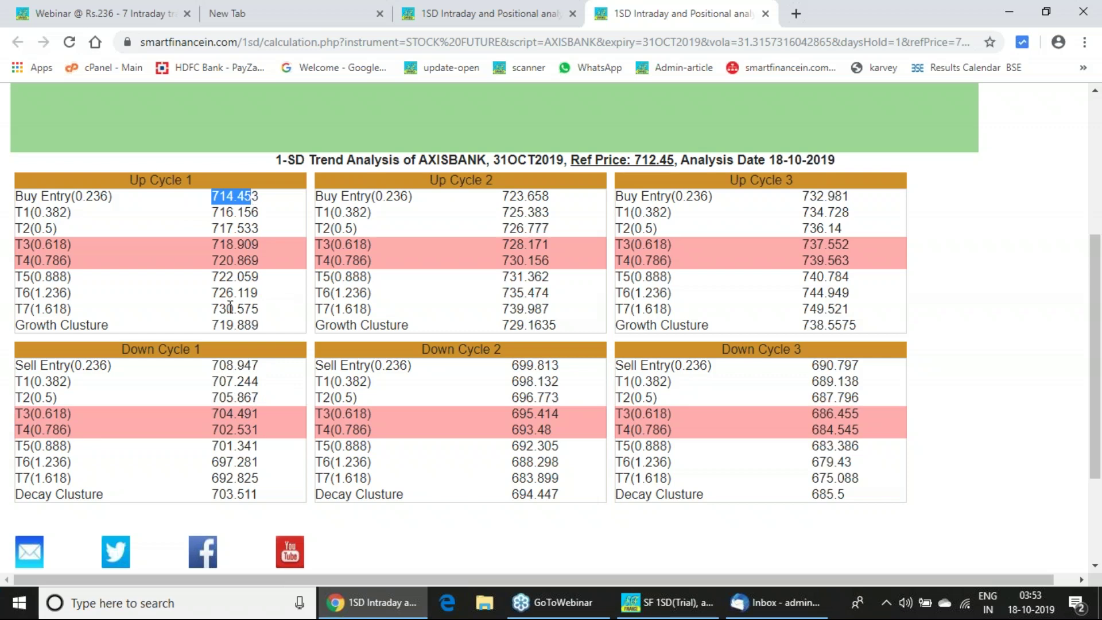
pyautogui.moveTo(214, 361); pyautogui.dragTo(259, 363)
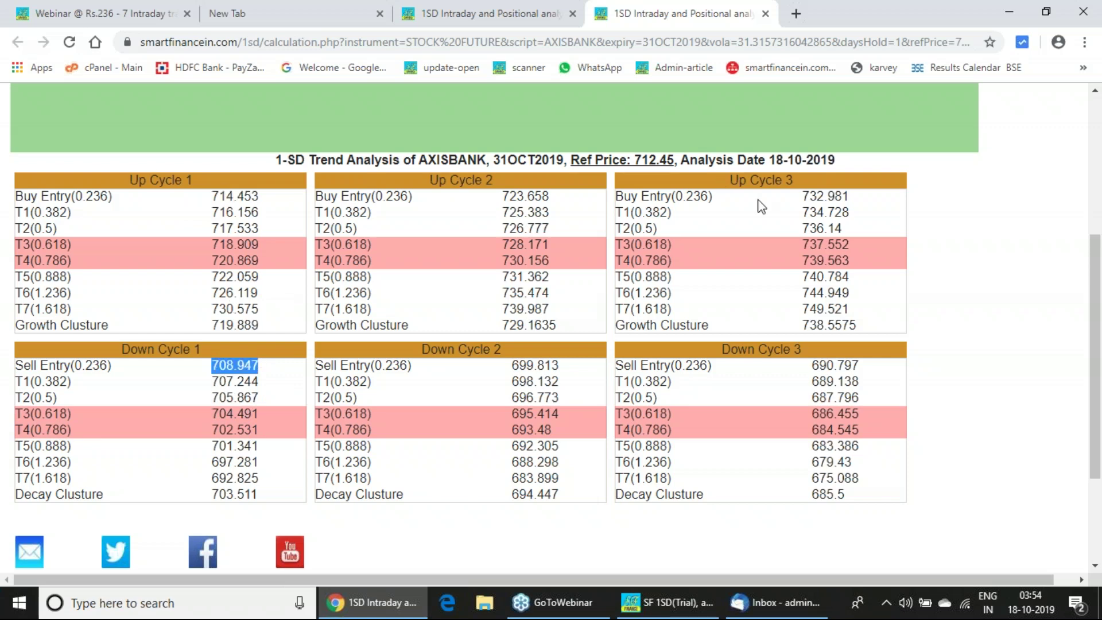
pyautogui.scroll(-3, 574, 335)
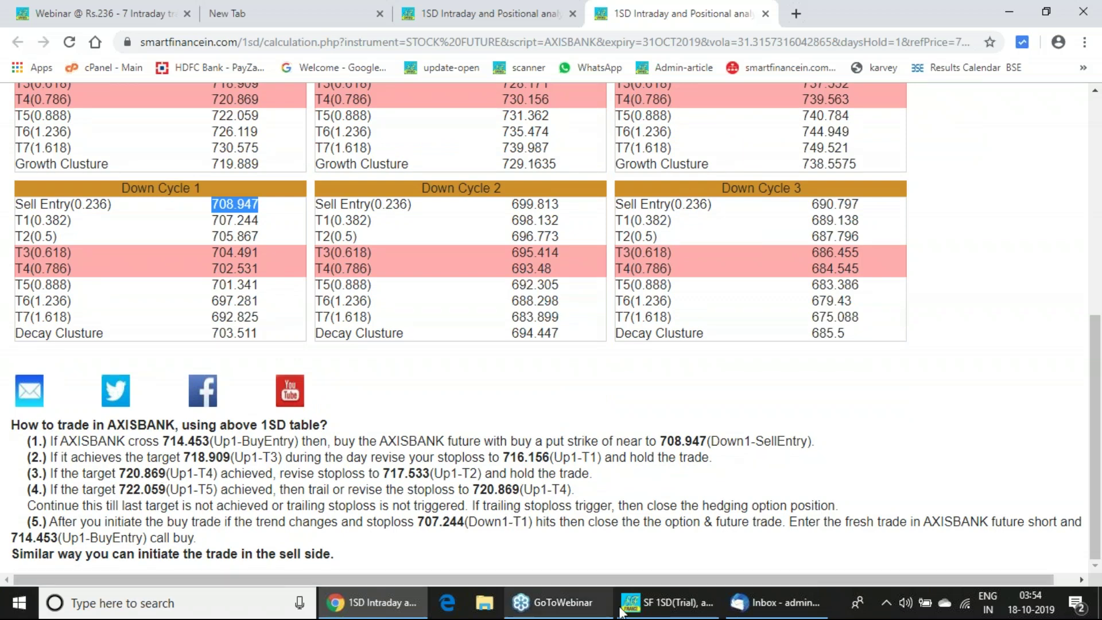
pyautogui.click(665, 602)
pyautogui.moveTo(447, 60)
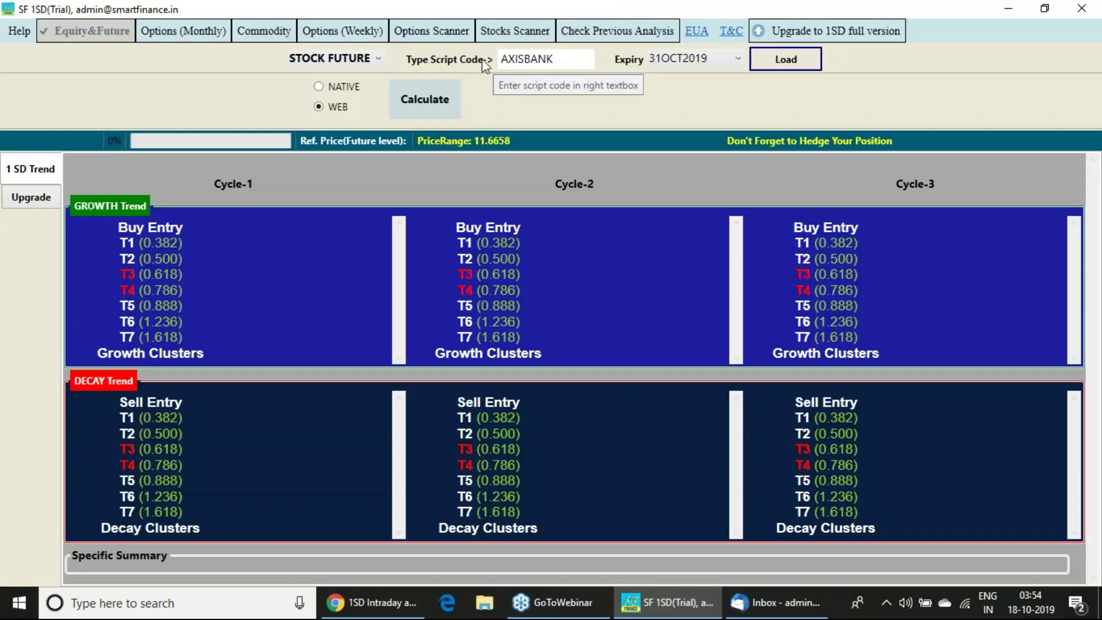
# Try loading the NIFTY index future and dismiss the trial's locked message.
pyautogui.click(363, 60)
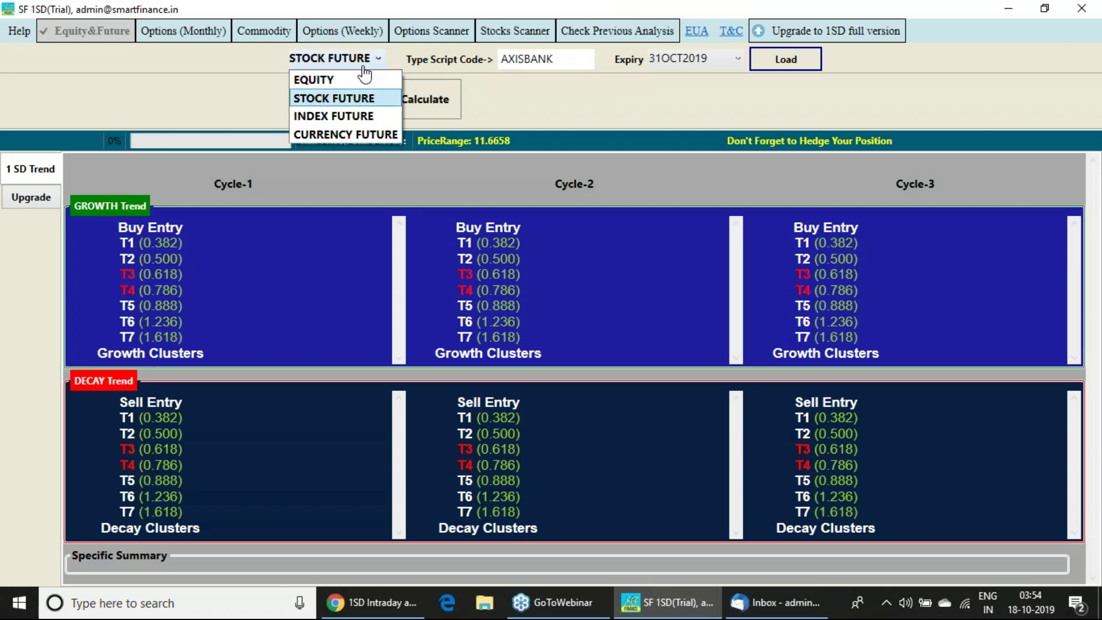
pyautogui.click(347, 117)
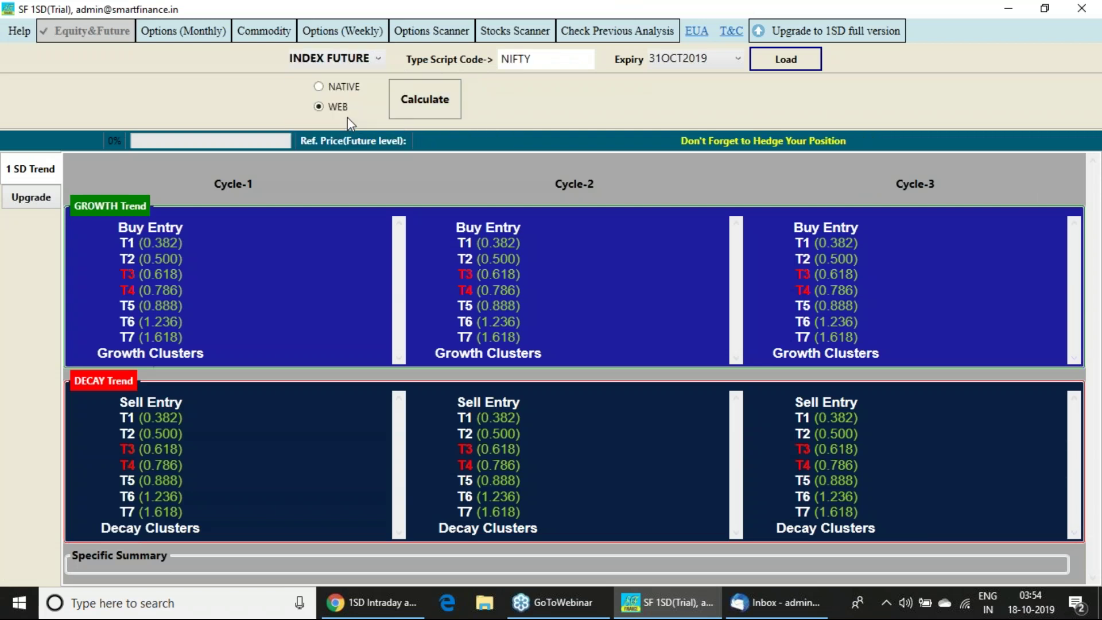
pyautogui.click(786, 60)
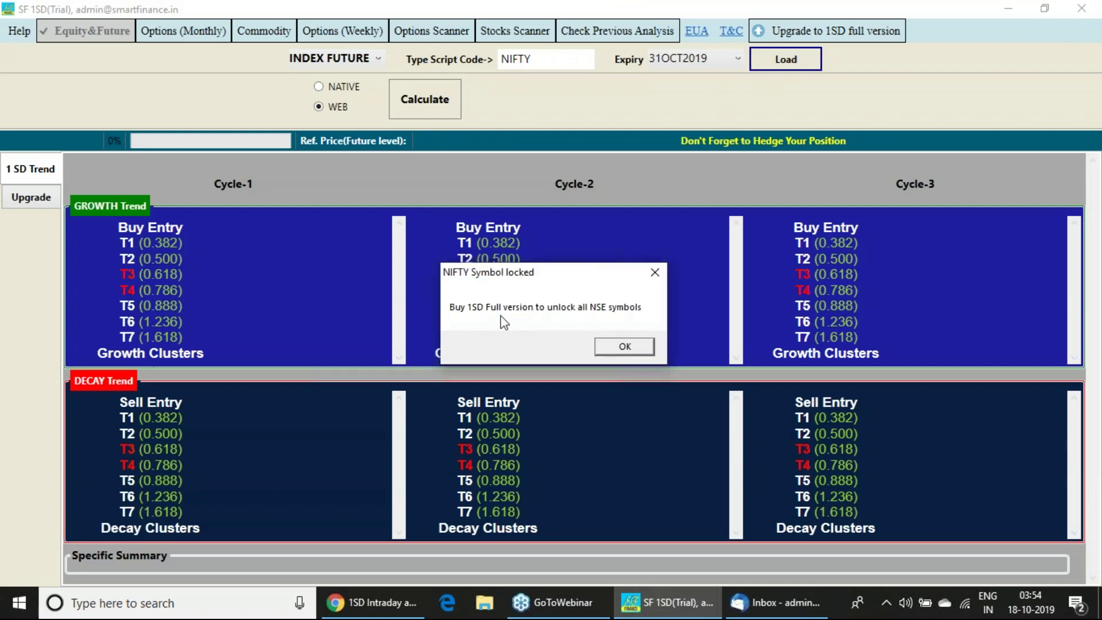
pyautogui.click(629, 353)
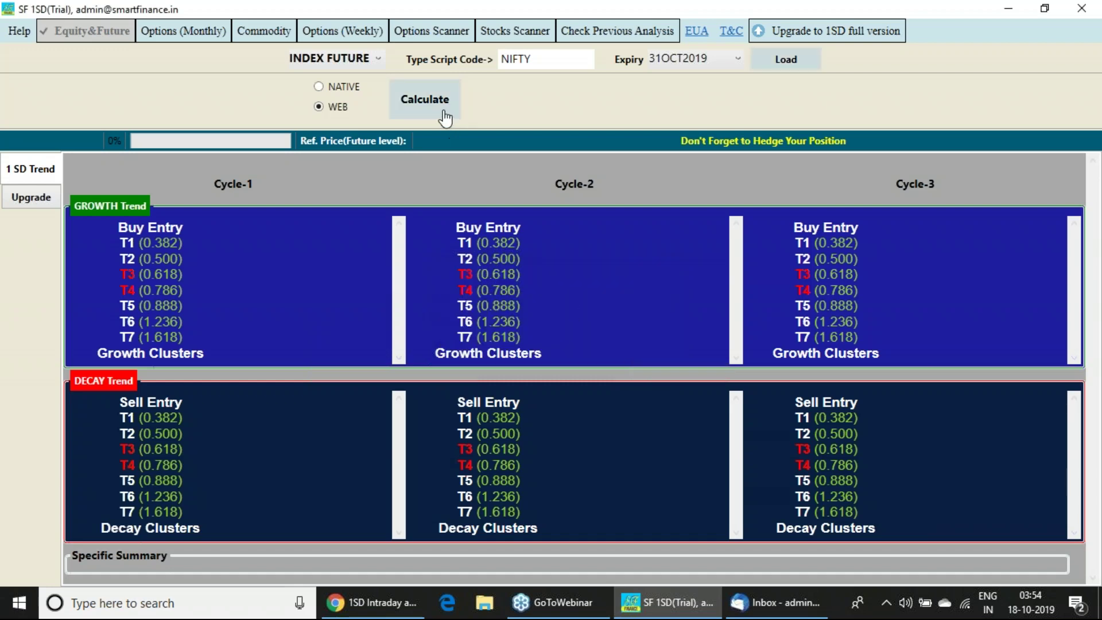
# Switch the instrument type back to STOCK FUTURE with ICICIBANK.
pyautogui.click(337, 63)
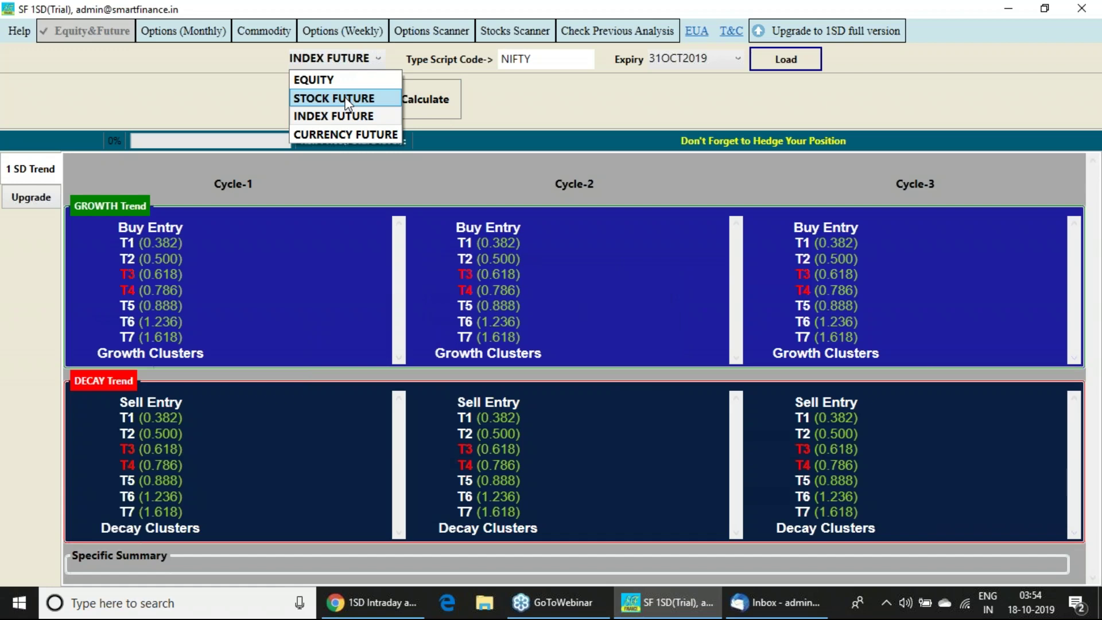
pyautogui.click(346, 98)
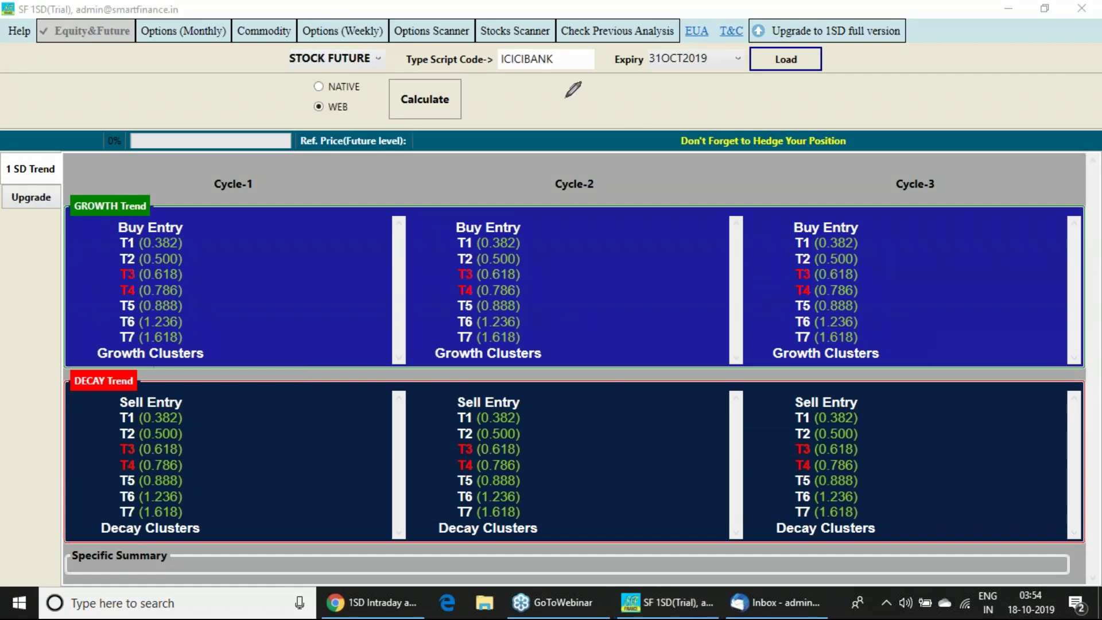
pyautogui.moveTo(566, 96)
pyautogui.mouseDown()
pyautogui.moveTo(611, 107)
pyautogui.moveTo(628, 84)
pyautogui.moveTo(668, 112)
pyautogui.mouseUp()
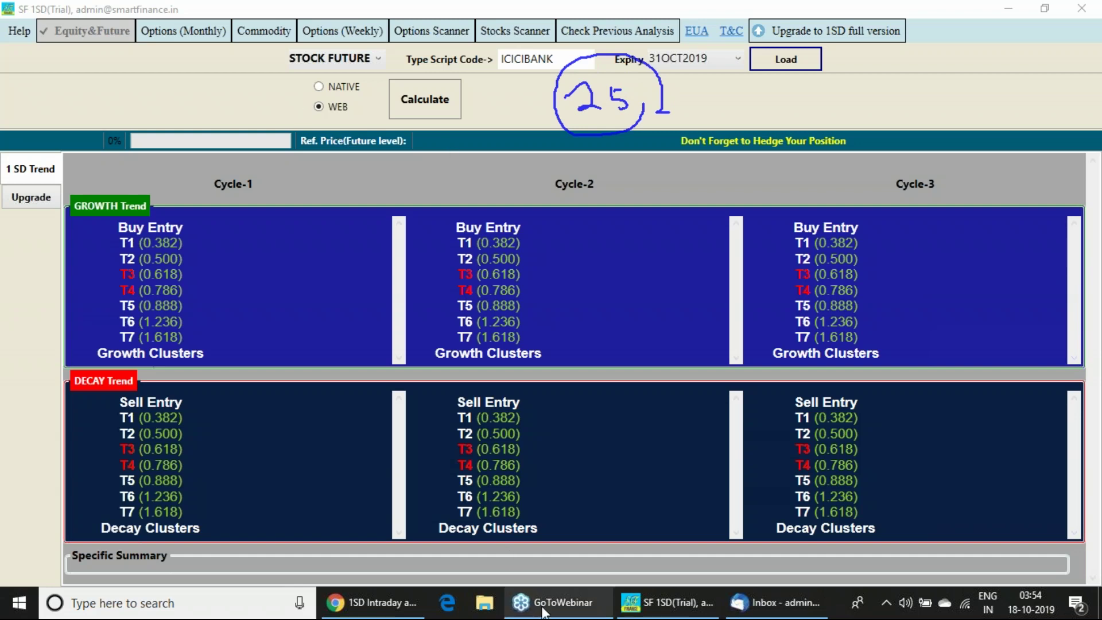
# Scroll up and down through the AXISBANK 1-SD trend page in Chrome.
pyautogui.click(376, 602)
pyautogui.scroll(5, 426, 277)
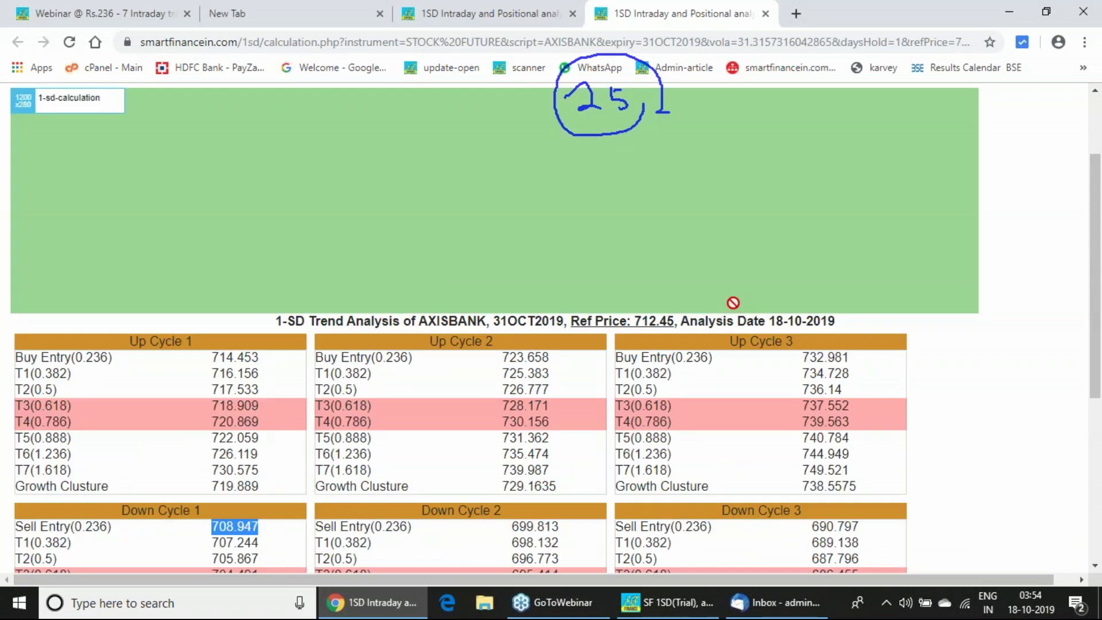
pyautogui.scroll(-4, 516, 401)
pyautogui.scroll(4, 579, 399)
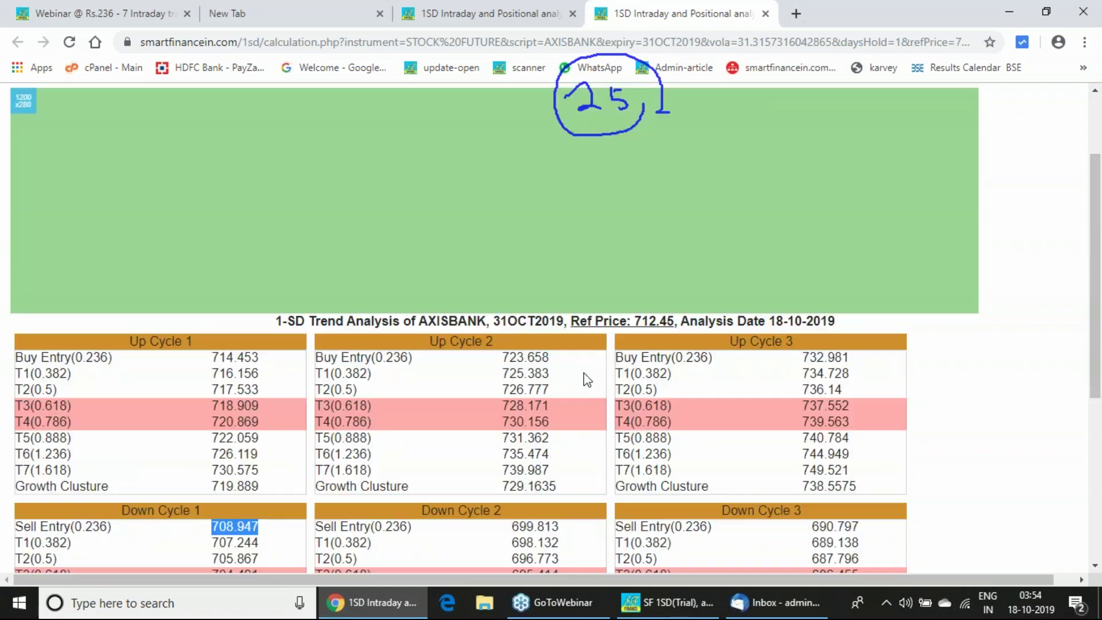
pyautogui.scroll(2, 607, 216)
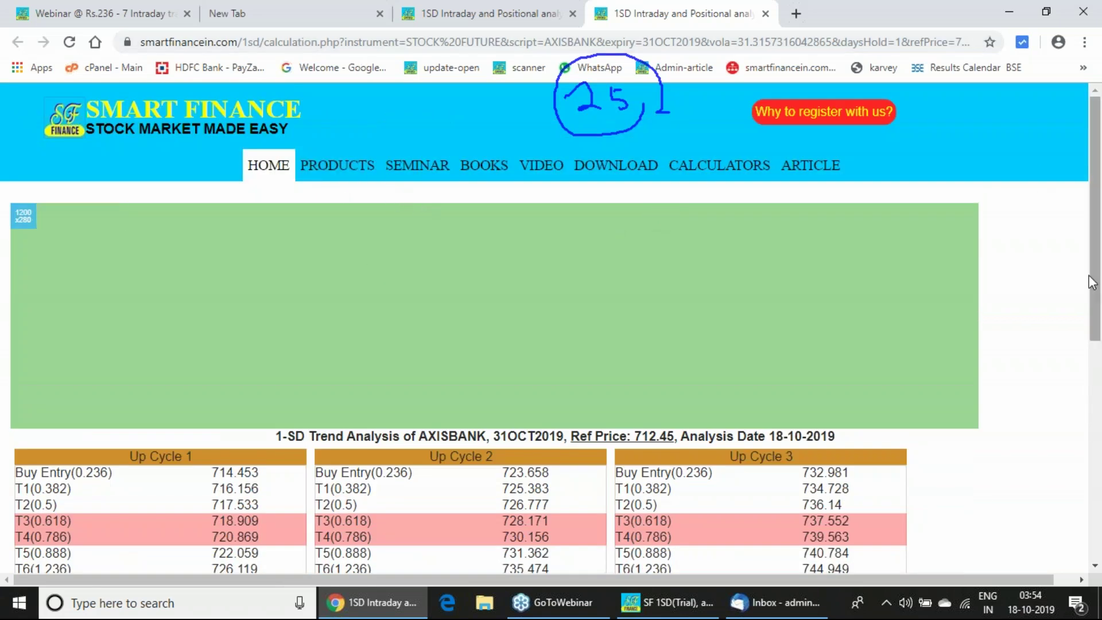
pyautogui.scroll(-4, 1016, 276)
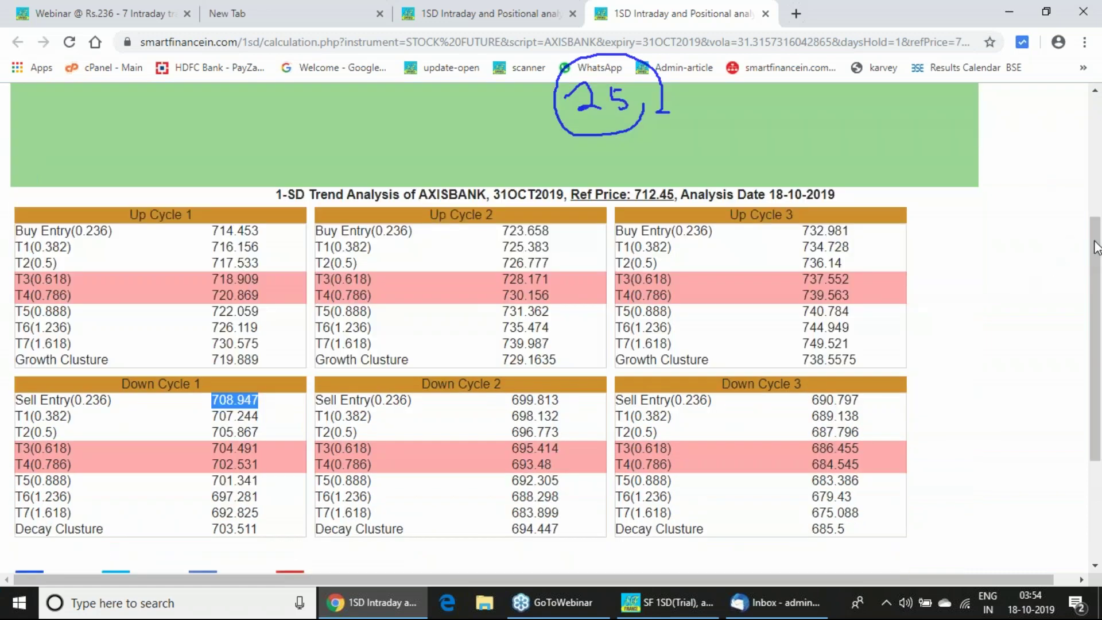
# Clear the pen annotations on the trend page and return to SF 1SD (Trial).
pyautogui.moveTo(921, 215); pyautogui.dragTo(933, 282)
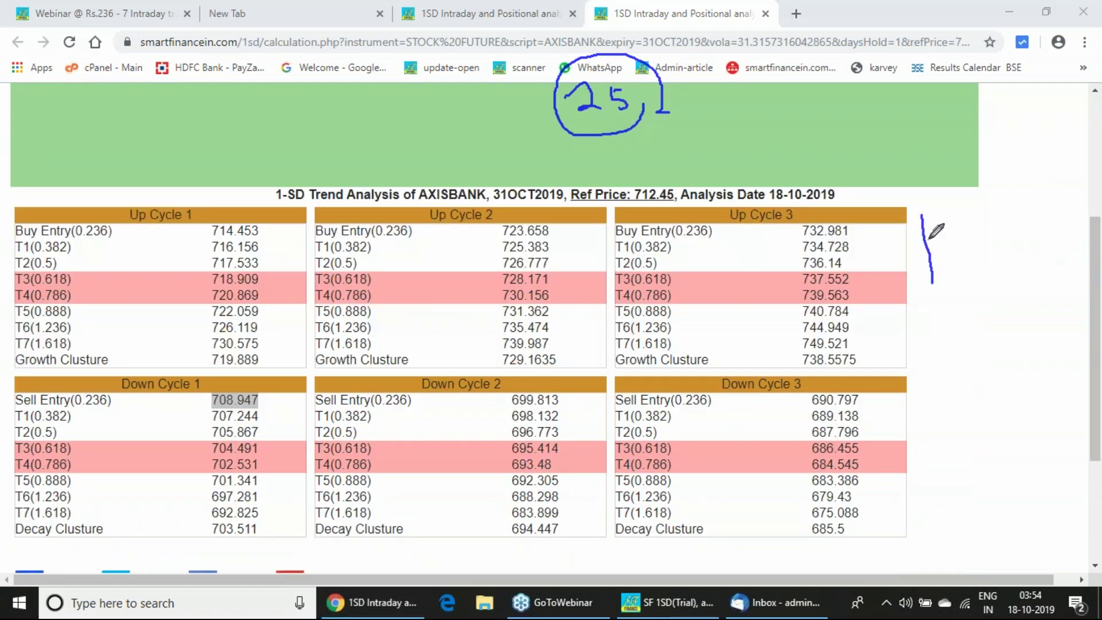
pyautogui.moveTo(923, 214); pyautogui.dragTo(987, 212)
pyautogui.scroll(4, 1017, 272)
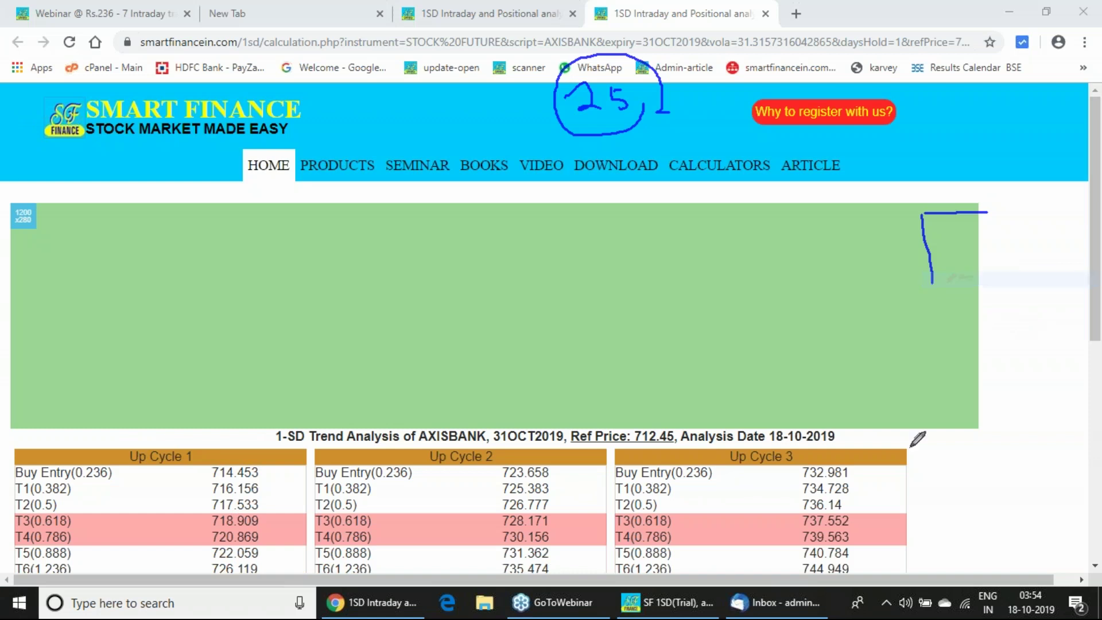
pyautogui.moveTo(849, 432)
pyautogui.mouseDown()
pyautogui.moveTo(851, 453)
pyautogui.moveTo(950, 454)
pyautogui.moveTo(848, 457)
pyautogui.moveTo(874, 446)
pyautogui.moveTo(869, 454)
pyautogui.moveTo(933, 455)
pyautogui.mouseUp()
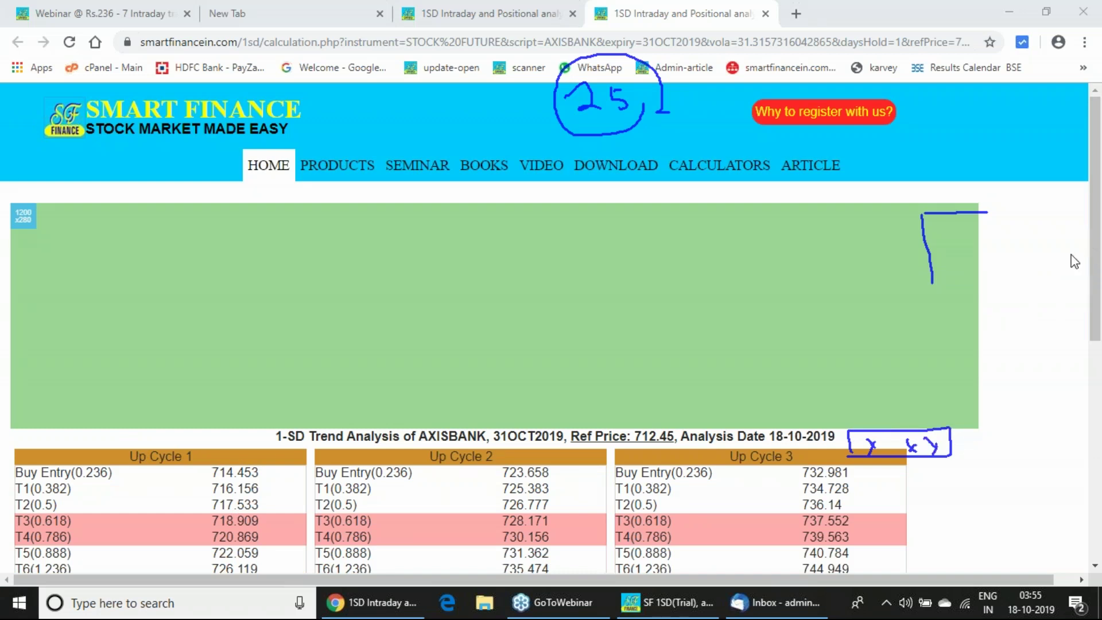
pyautogui.click(1012, 350)
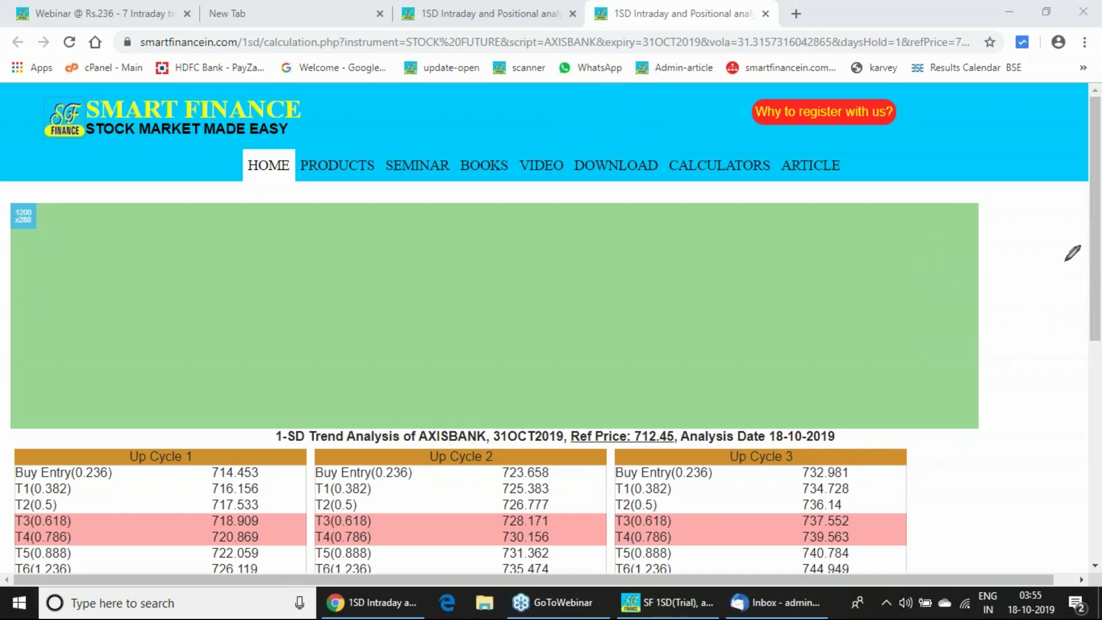
pyautogui.click(688, 602)
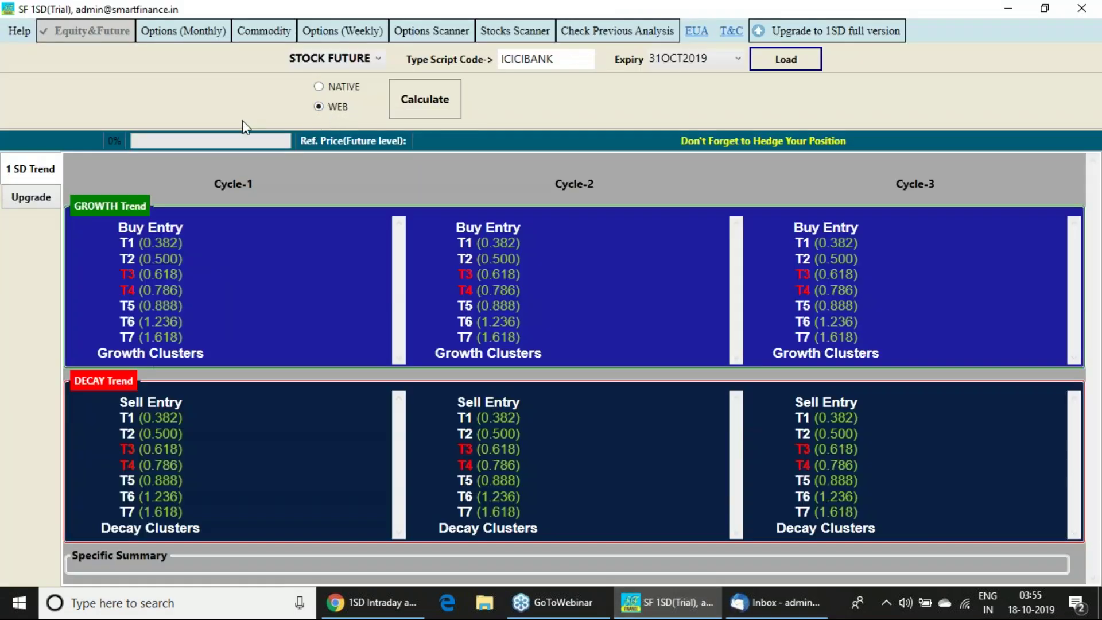
# Load ICICIBANK's 31OCT2019 data on the Options (Monthly) tab and confirm the Success message.
pyautogui.click(346, 59)
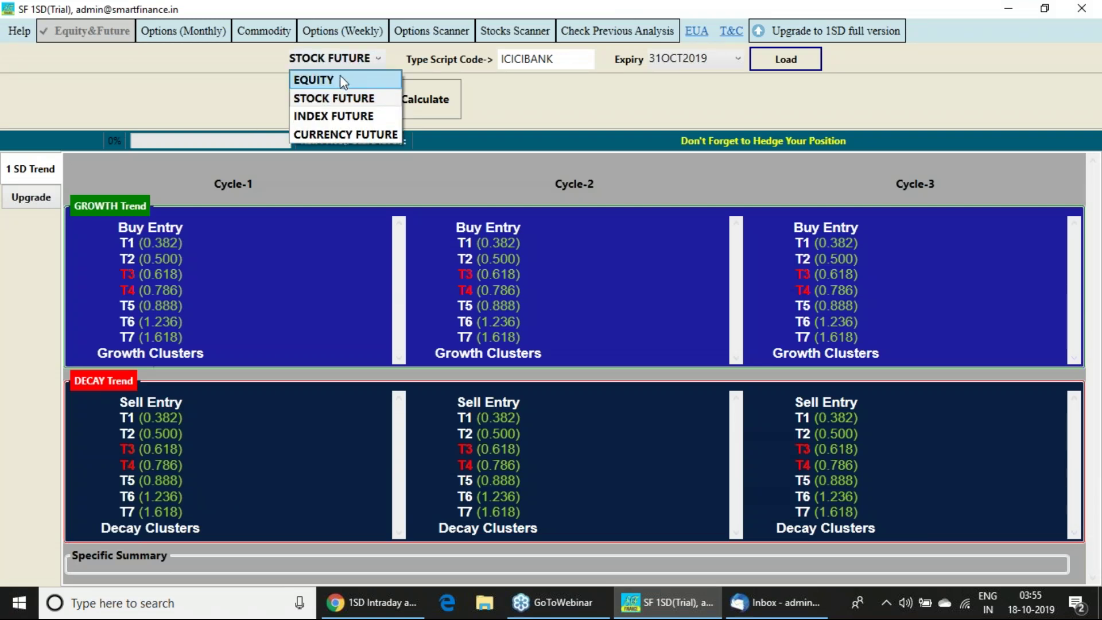
pyautogui.click(316, 83)
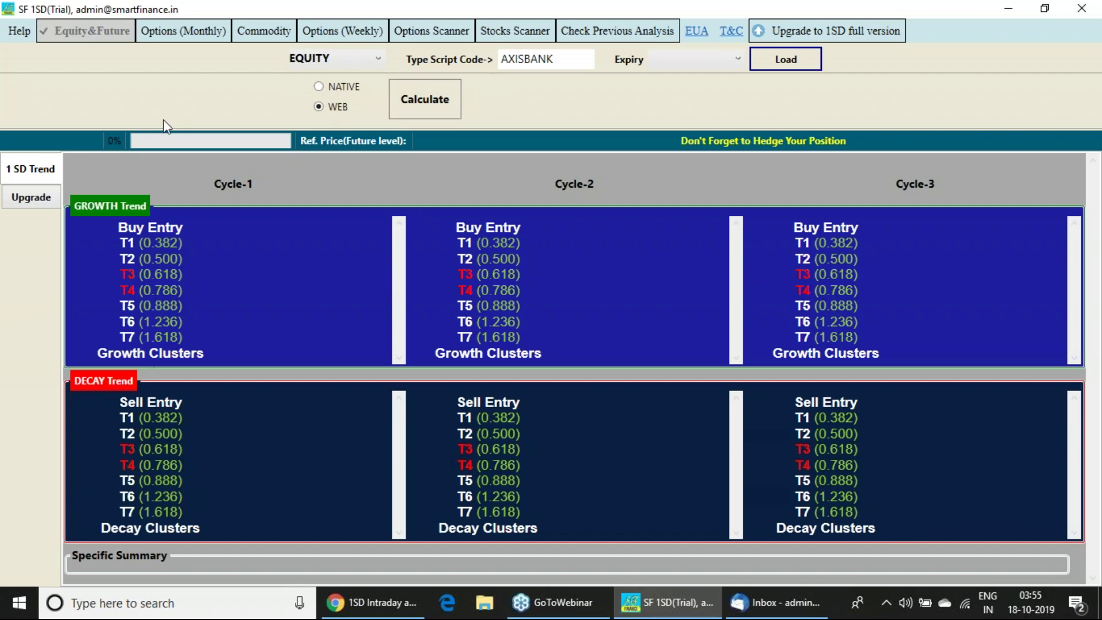
pyautogui.click(190, 30)
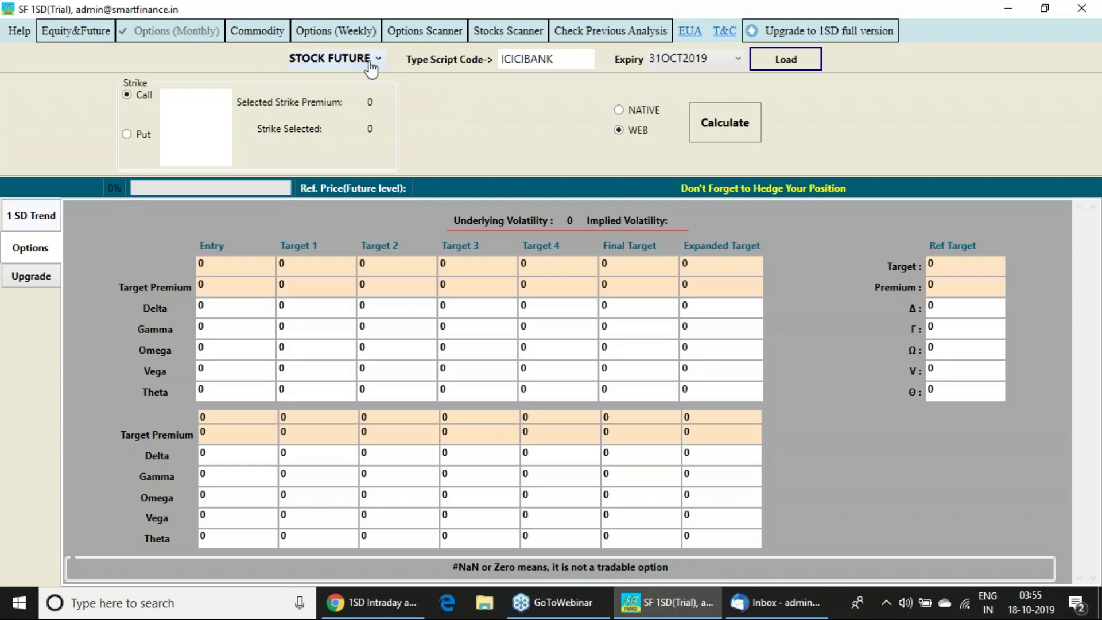
pyautogui.click(801, 73)
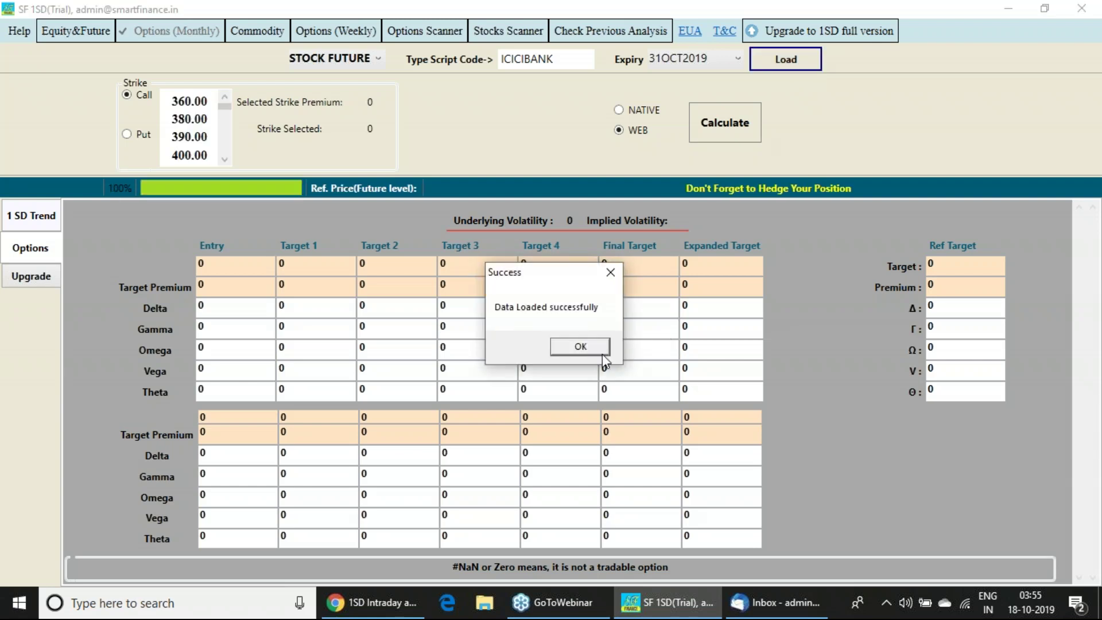
pyautogui.click(592, 350)
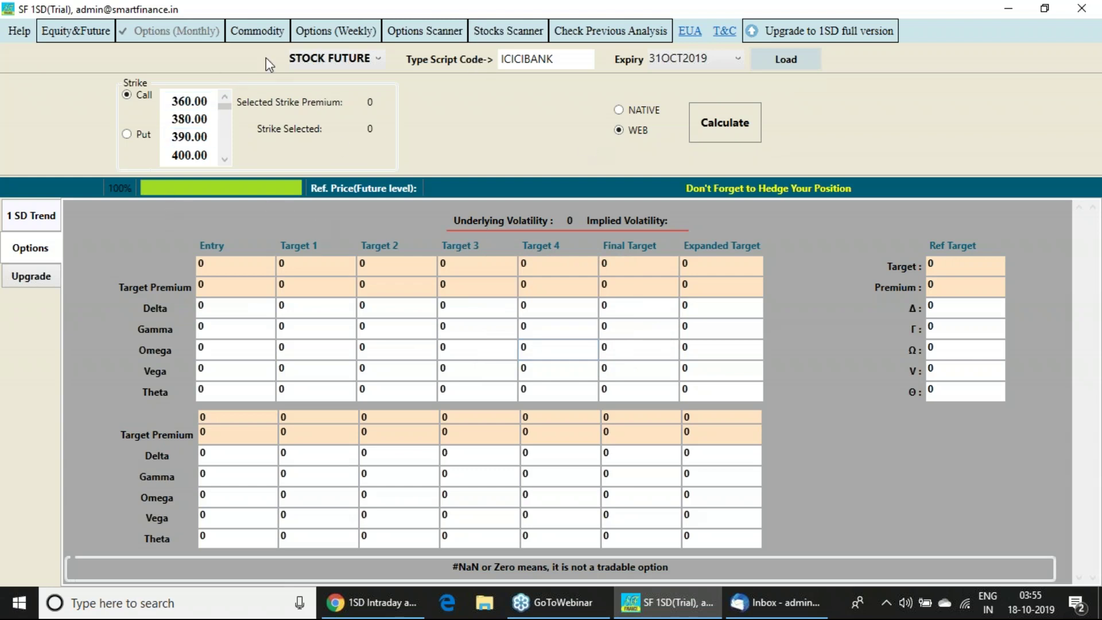
# Select the 460.00 call strike and calculate its option targets.
pyautogui.scroll(-2, 168, 154)
pyautogui.scroll(-1, 196, 154)
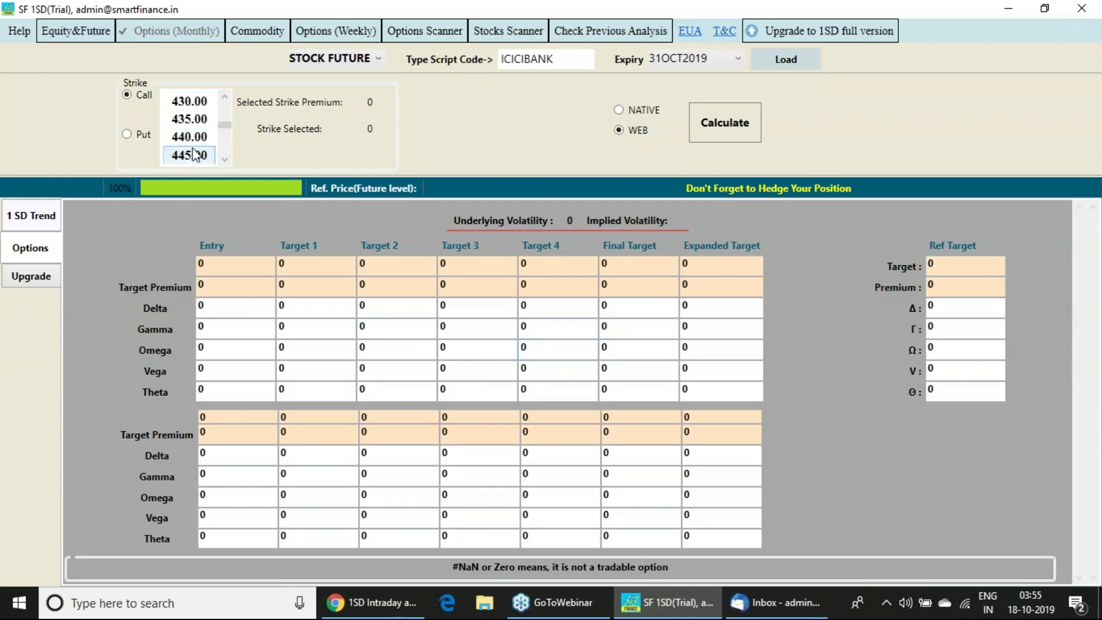
pyautogui.scroll(-1, 195, 154)
pyautogui.click(195, 155)
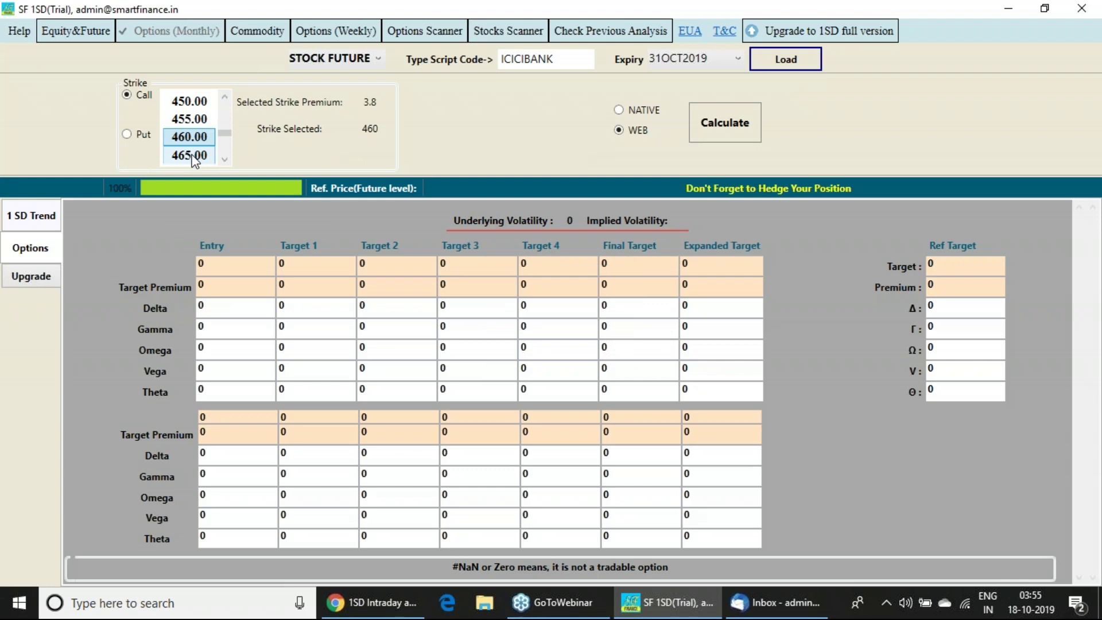
pyautogui.click(714, 128)
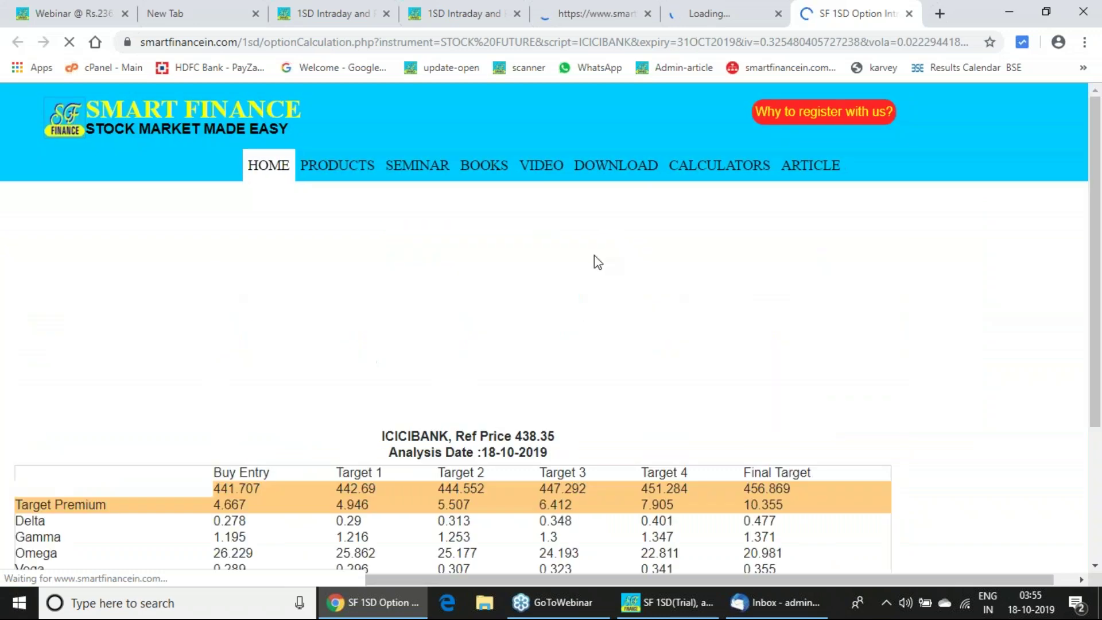
# Highlight the Buy Entry premium 4.667 in the ICICIBANK option results.
pyautogui.scroll(-3, 594, 258)
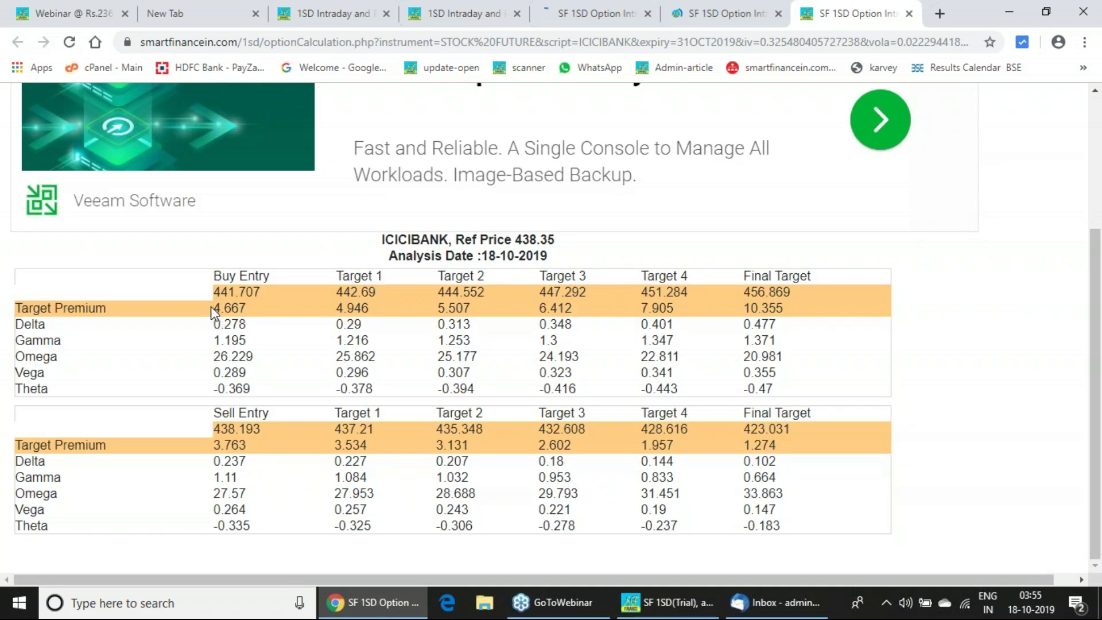
pyautogui.moveTo(211, 308); pyautogui.dragTo(247, 313)
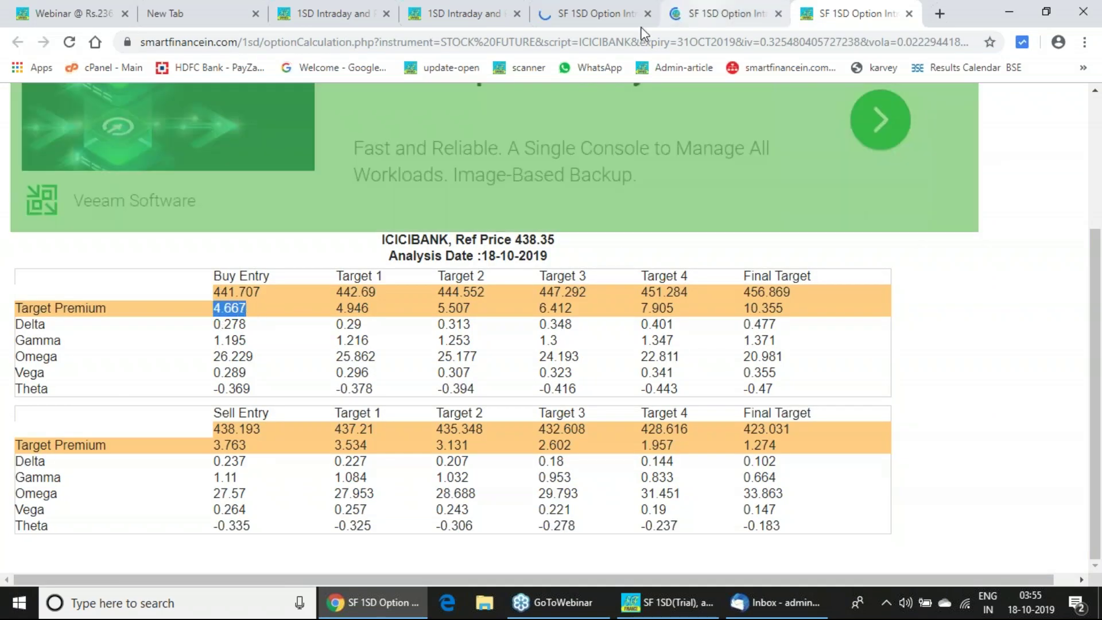
pyautogui.click(662, 613)
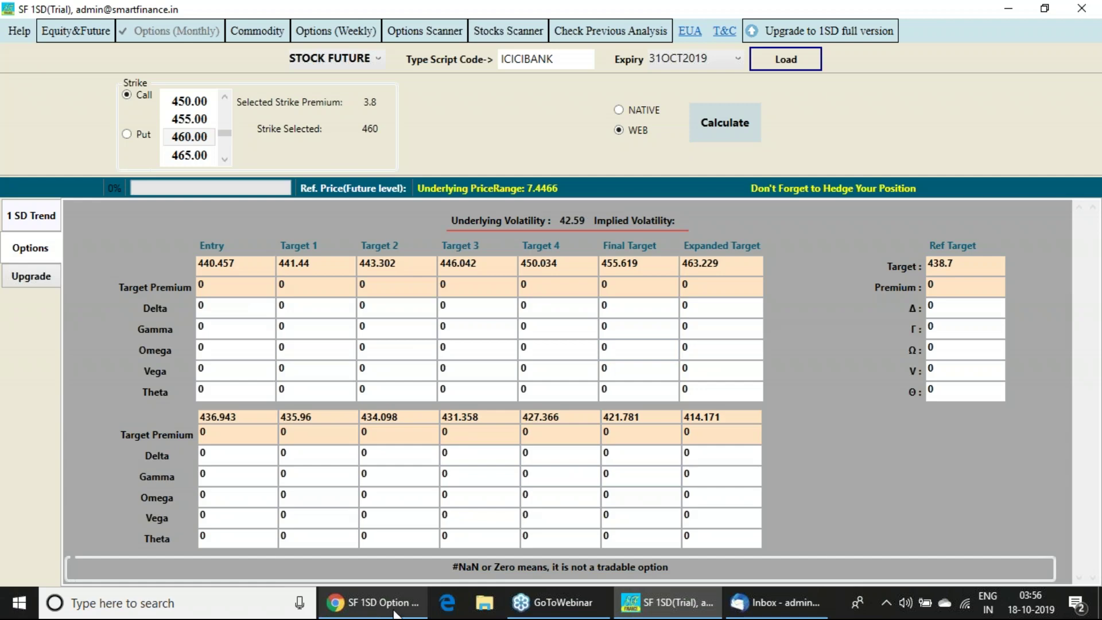
pyautogui.moveTo(373, 603)
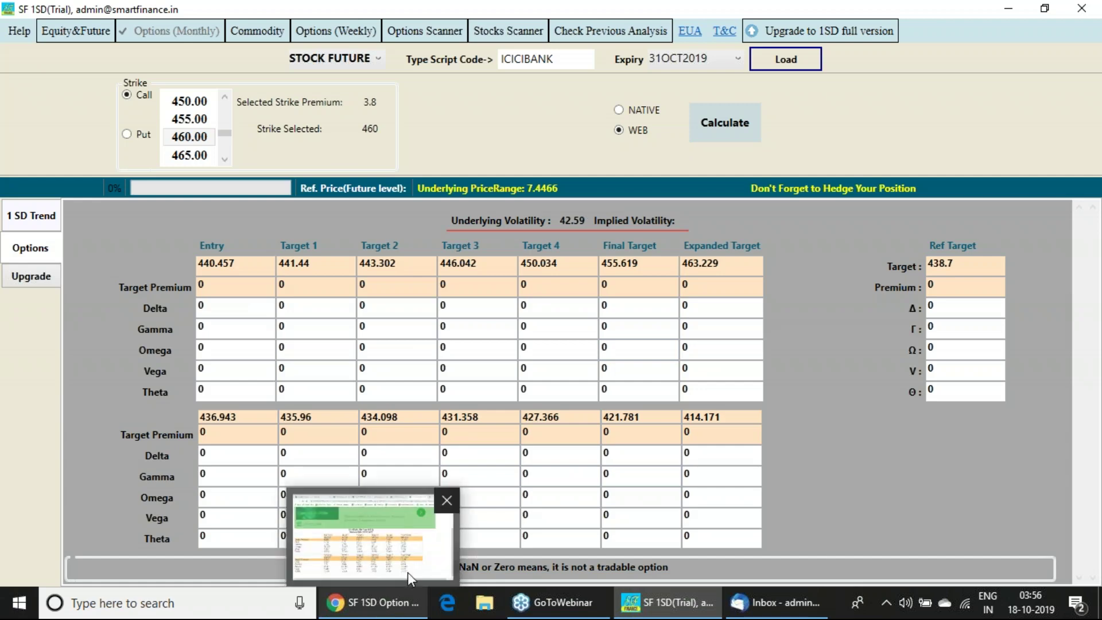
pyautogui.click(409, 569)
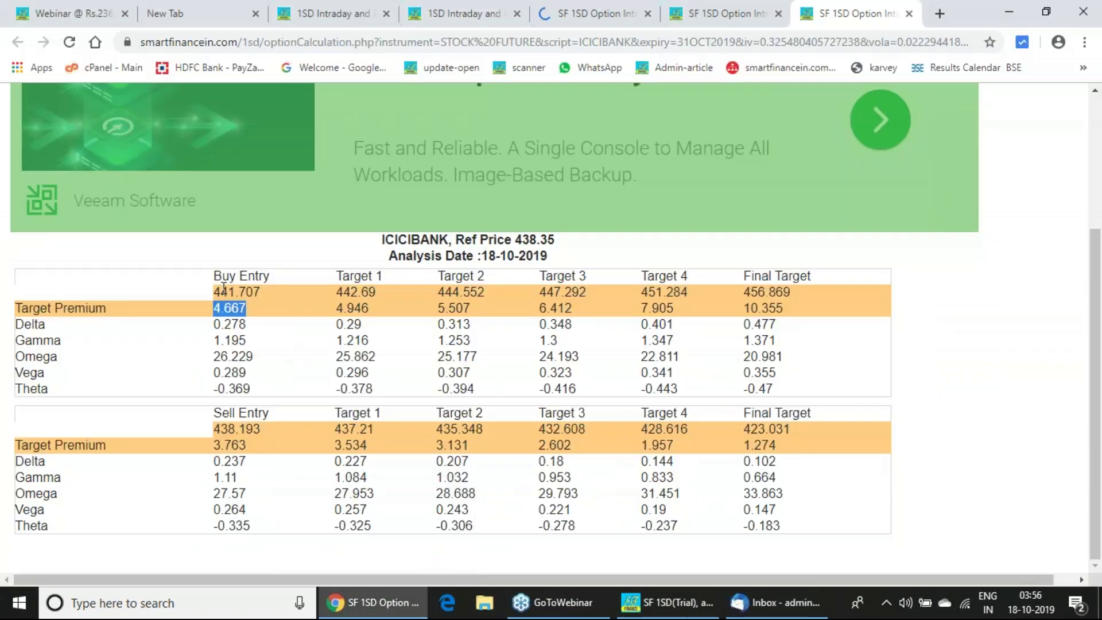
# Mark Buy Entry 441.707, premium 4.667, Ref Price 438.35 and Sell Entry premium 3.763.
pyautogui.moveTo(214, 292); pyautogui.dragTo(261, 293)
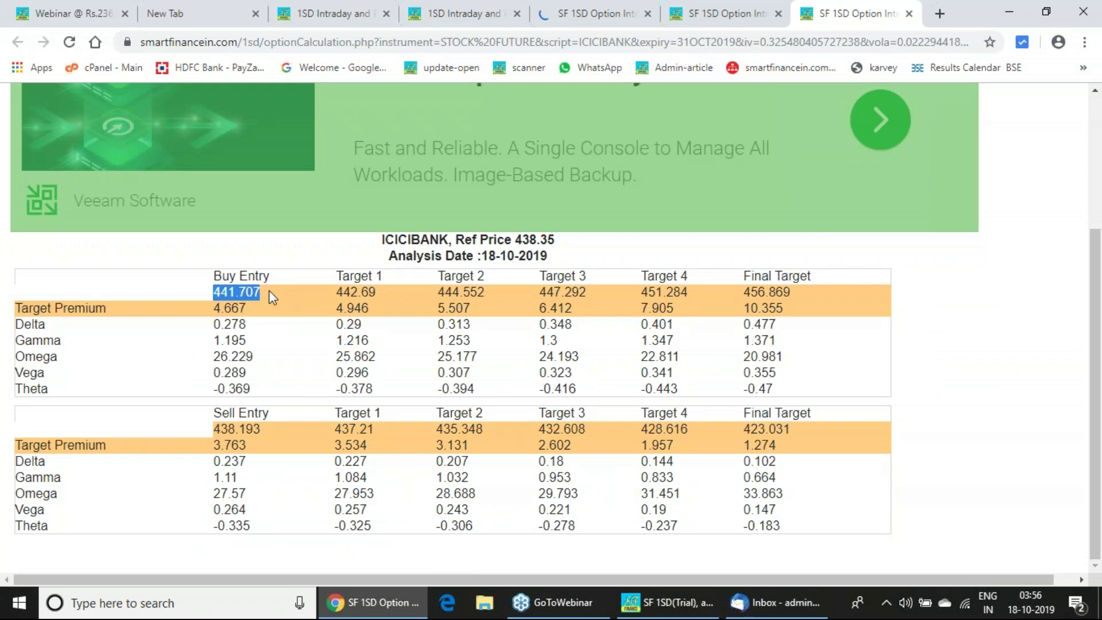
pyautogui.moveTo(214, 310); pyautogui.dragTo(256, 314)
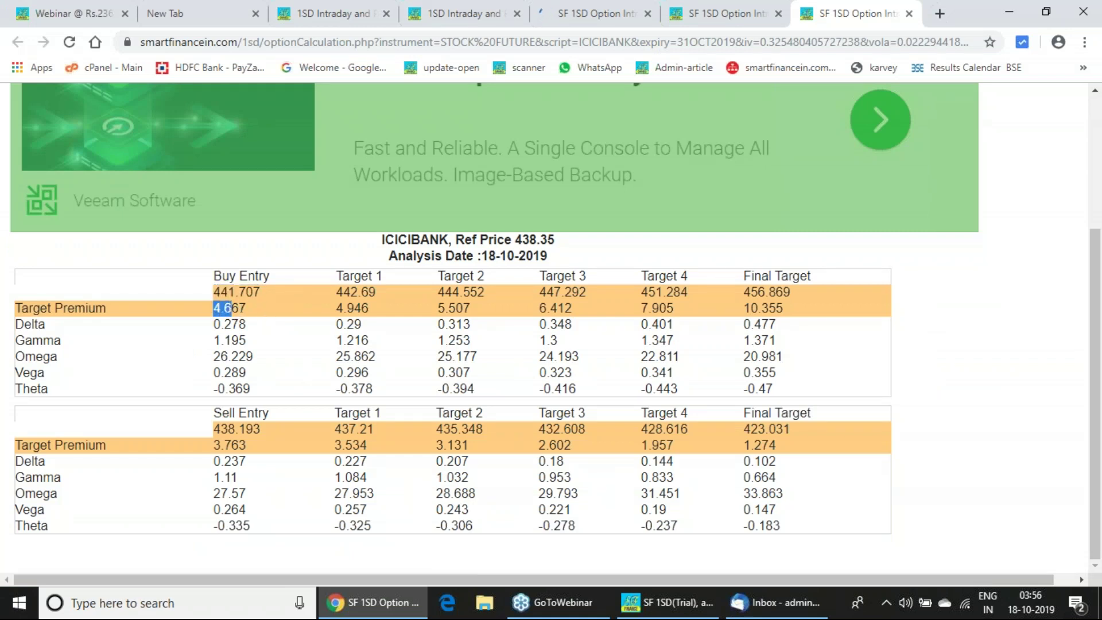
pyautogui.click(222, 449)
pyautogui.moveTo(516, 241); pyautogui.dragTo(572, 246)
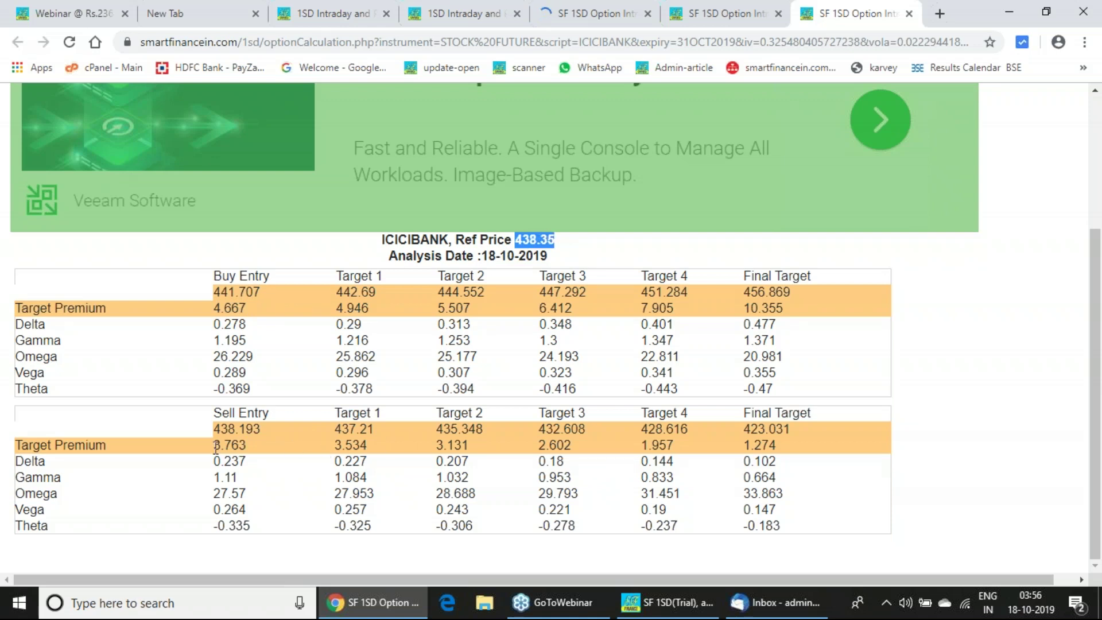
pyautogui.doubleClick(245, 447)
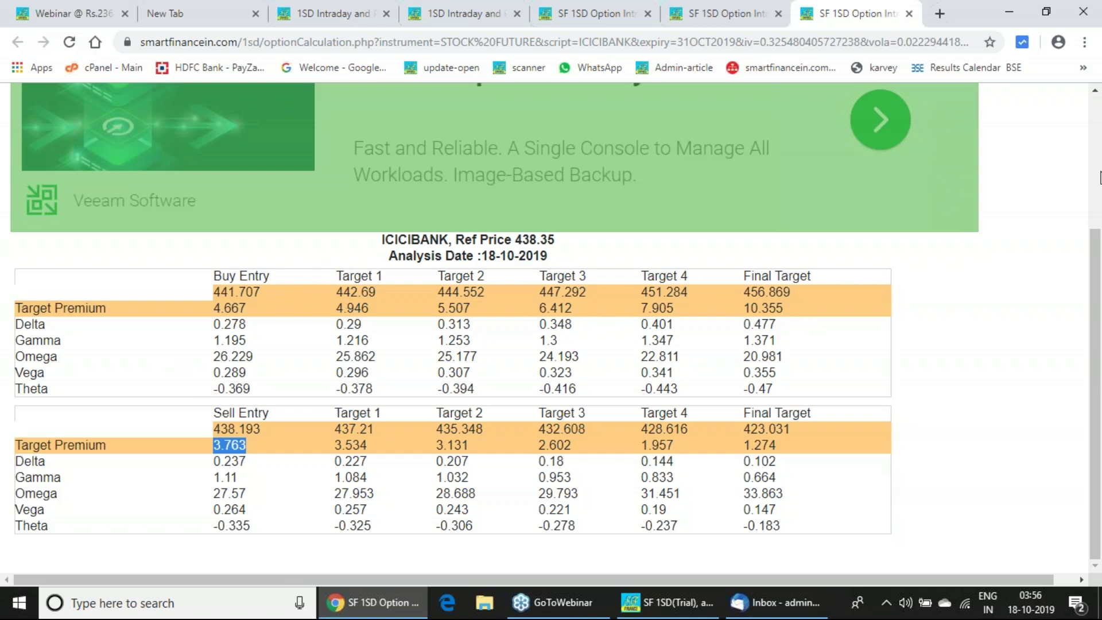
pyautogui.click(47, 327)
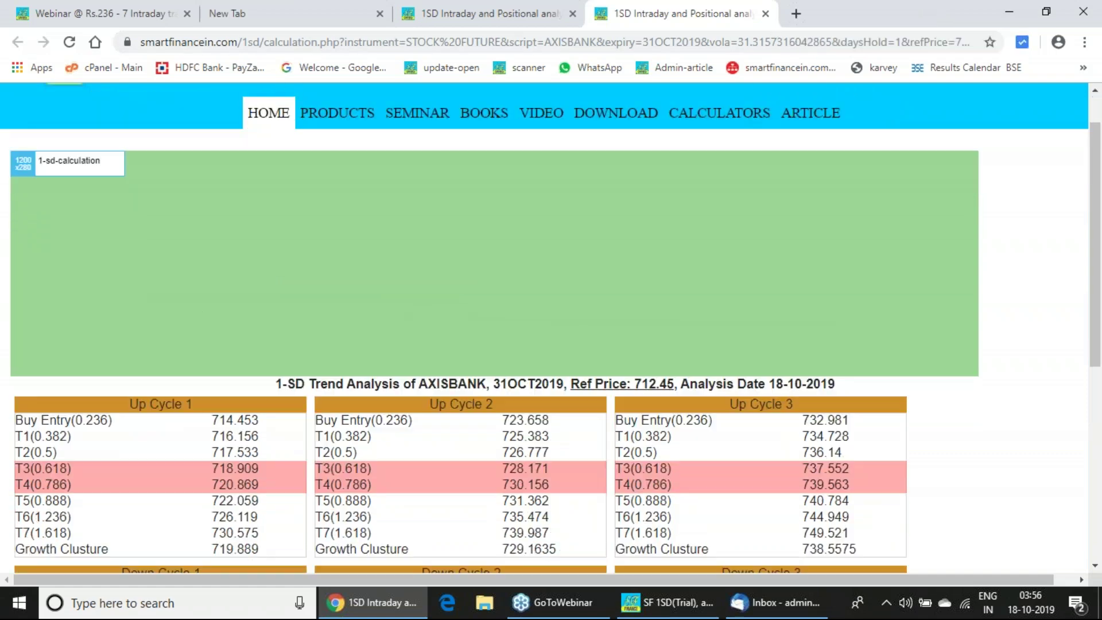
# Briefly scroll the AXISBANK 1-SD page, then bring SF 1SD (Trial) back to front.
pyautogui.scroll(-5, 470, 424)
pyautogui.scroll(1, 470, 426)
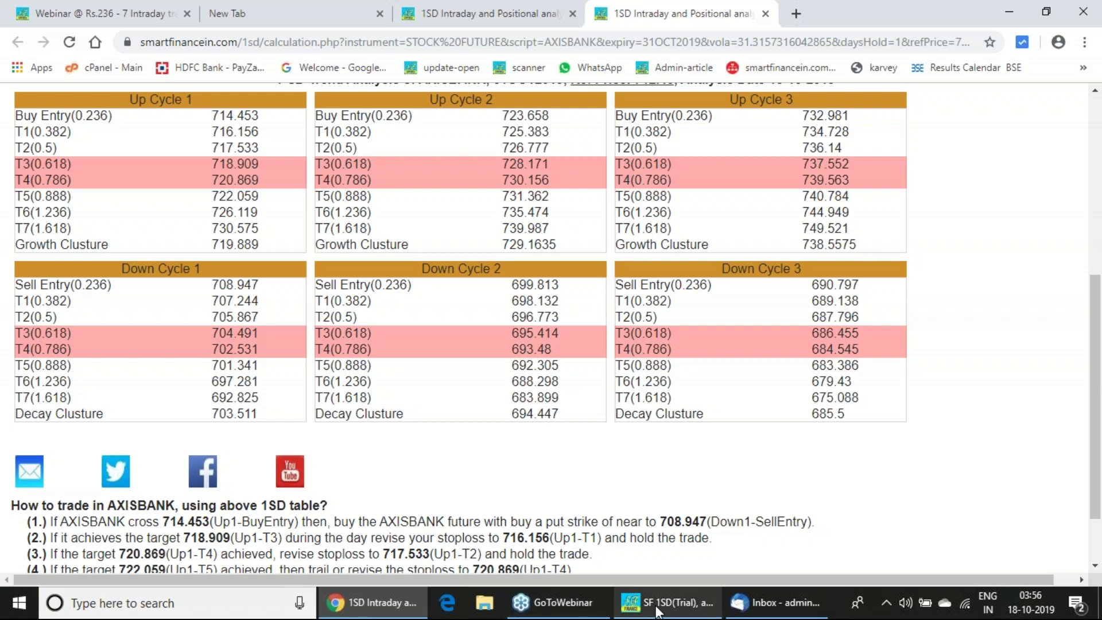
pyautogui.click(658, 611)
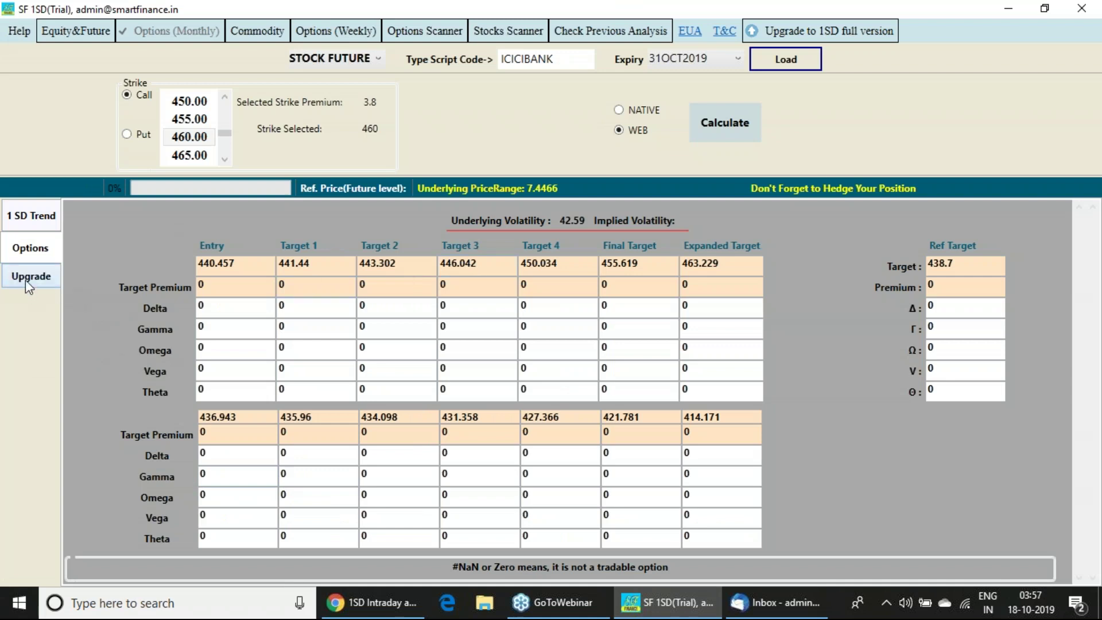
# View the Upgrade comparison and 1-SD purchase page, then return to the app's Home Page.
pyautogui.click(790, 32)
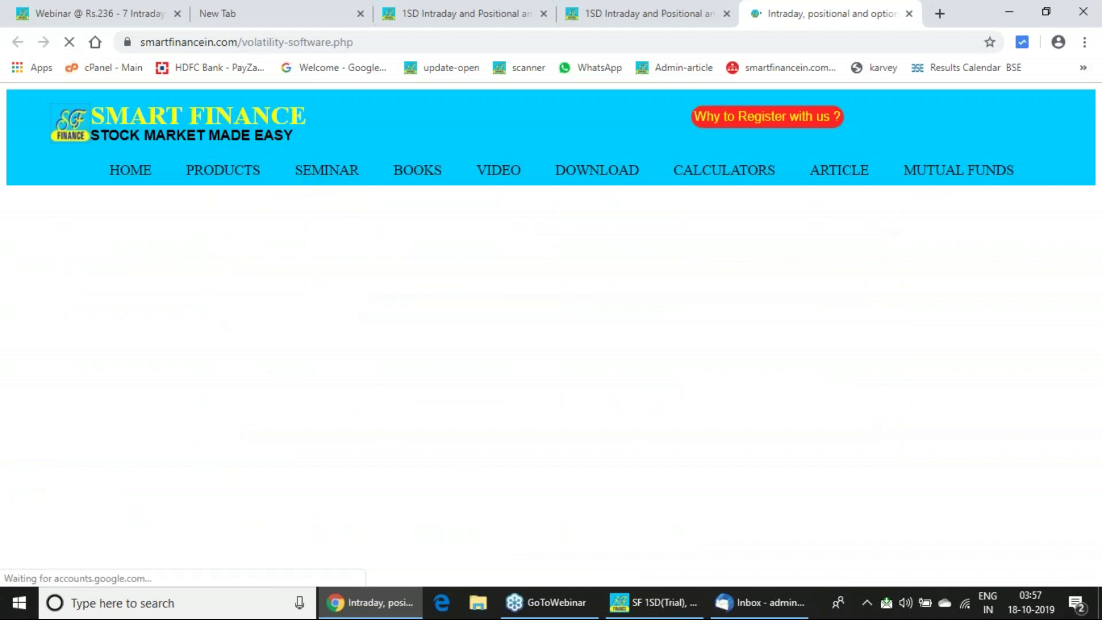
pyautogui.scroll(-5, 341, 343)
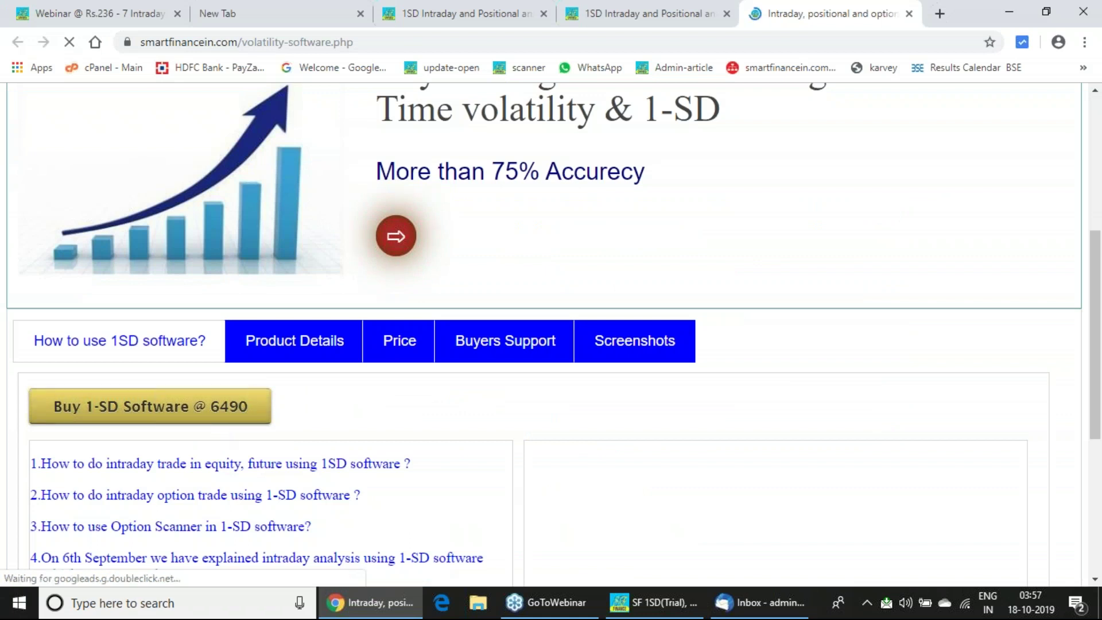
pyautogui.click(653, 602)
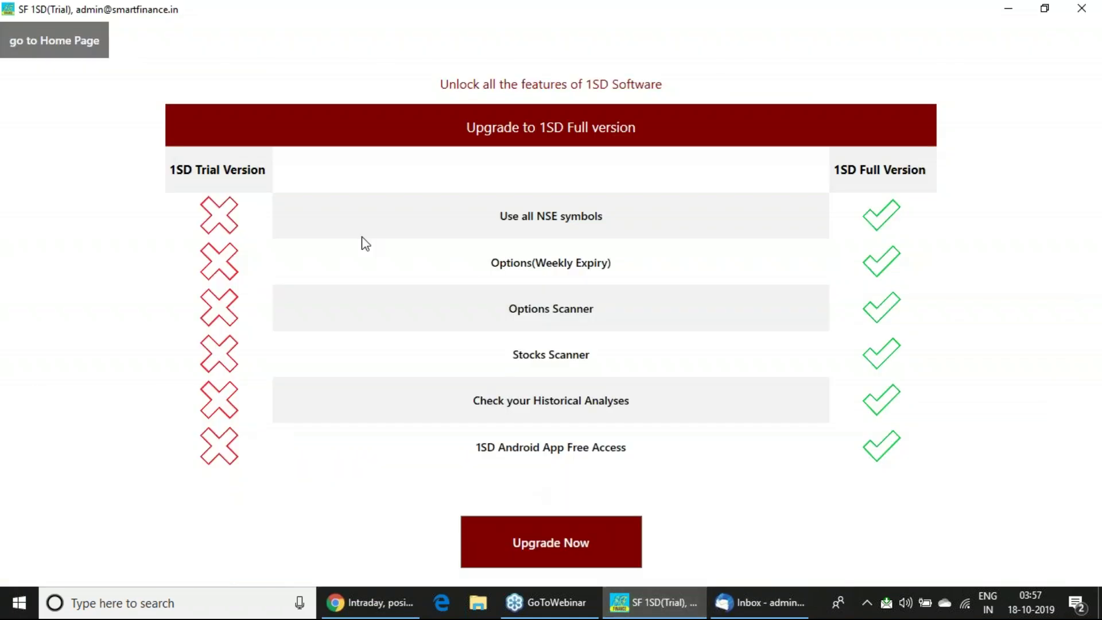
pyautogui.click(92, 50)
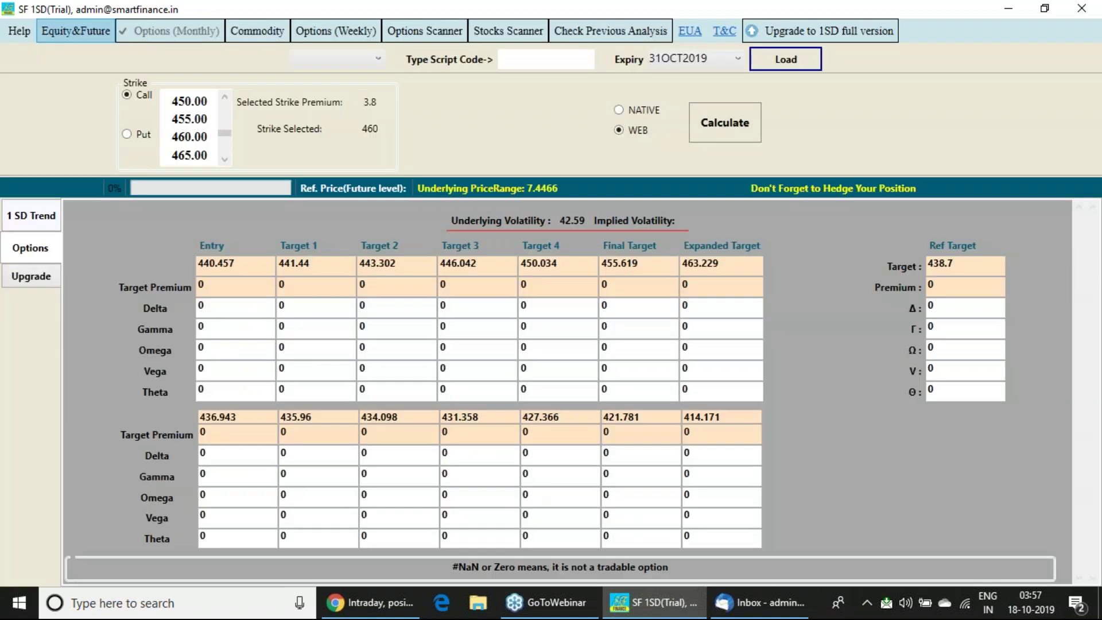